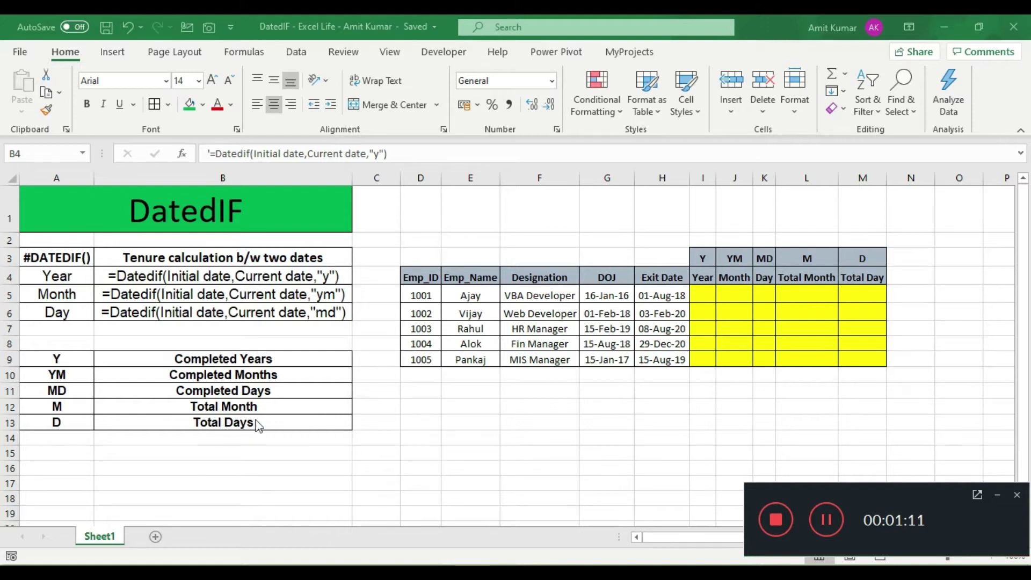
# Calculate the first employee's completed years in I5 with =DATEDIF(G5,H5,"Y").
pyautogui.click(704, 295)
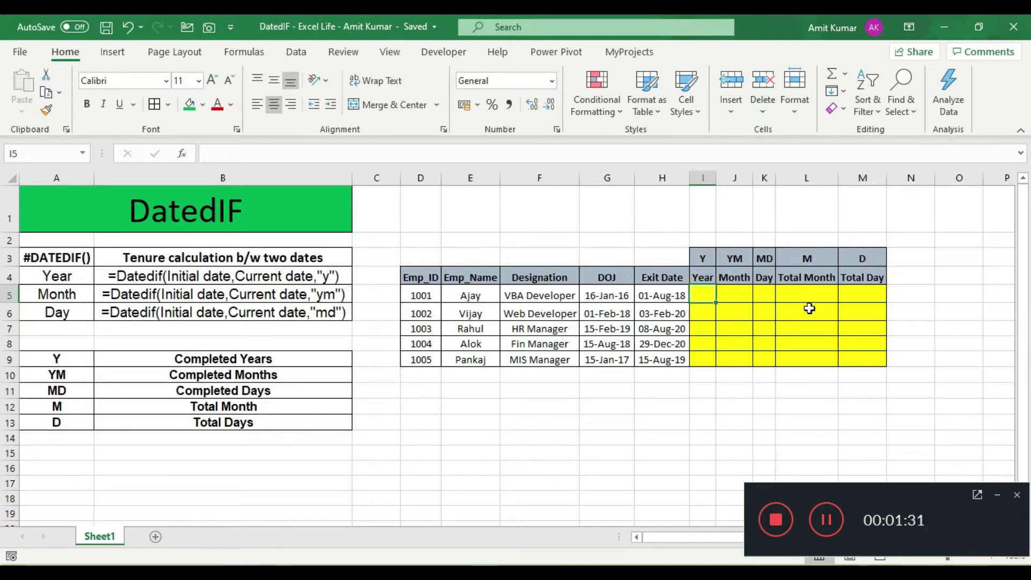
pyautogui.write('=')
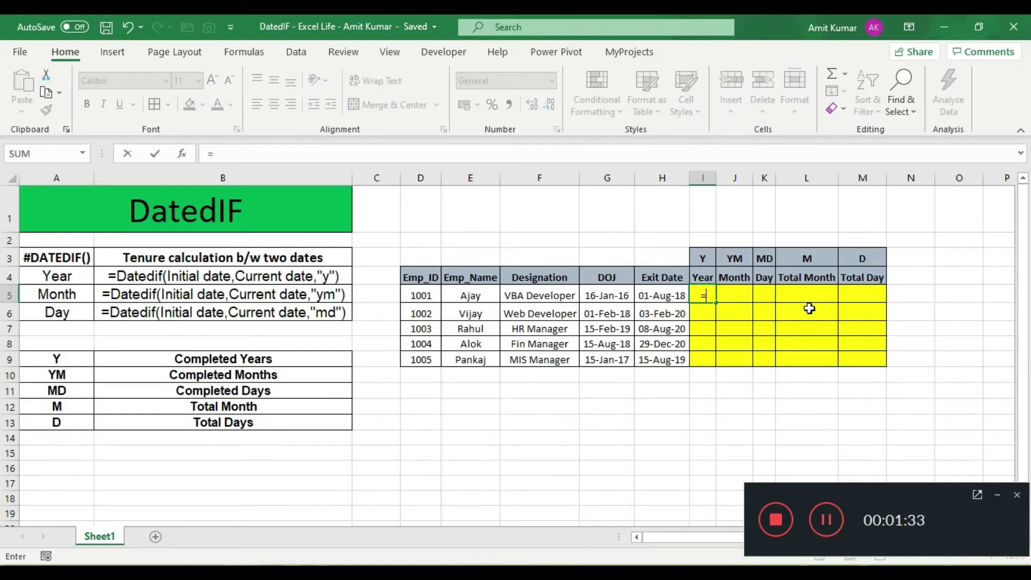
pyautogui.write('dated')
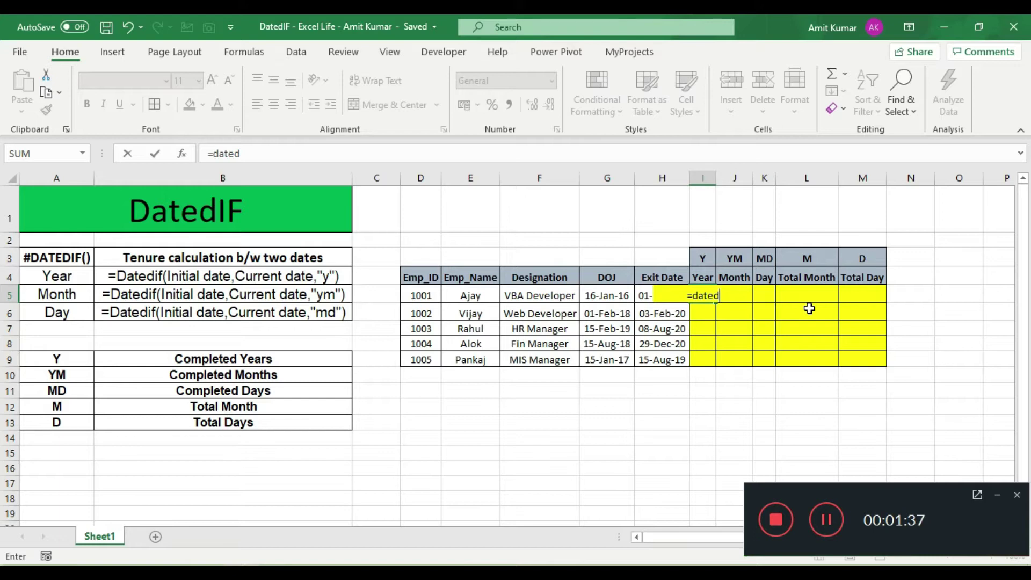
pyautogui.write('if(')
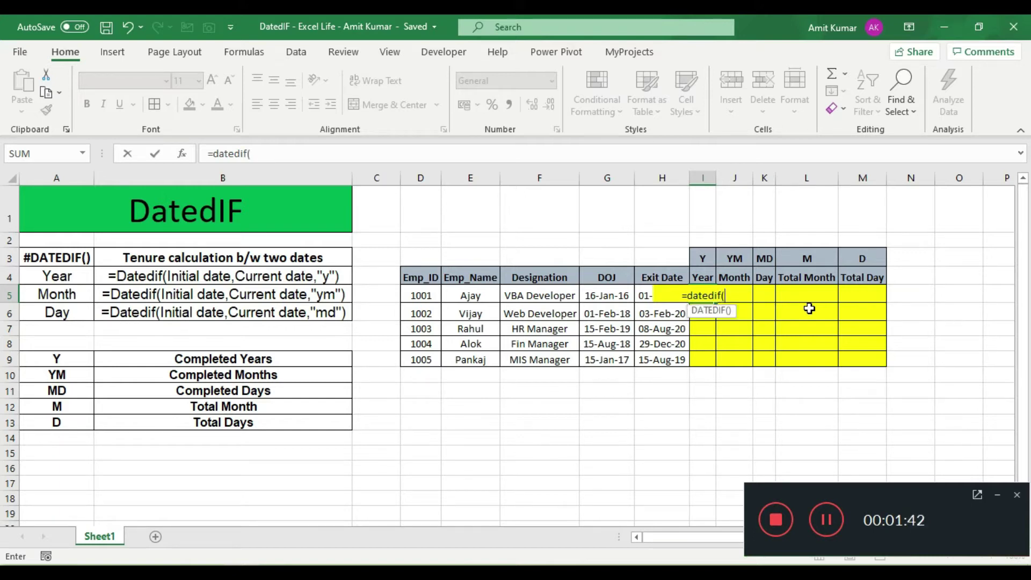
pyautogui.click(612, 296)
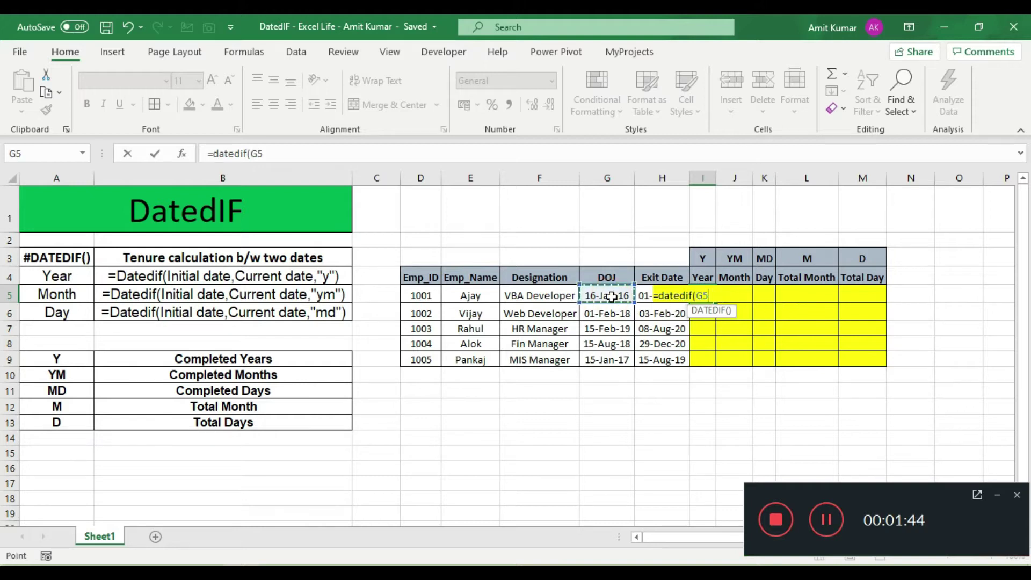
pyautogui.write(',')
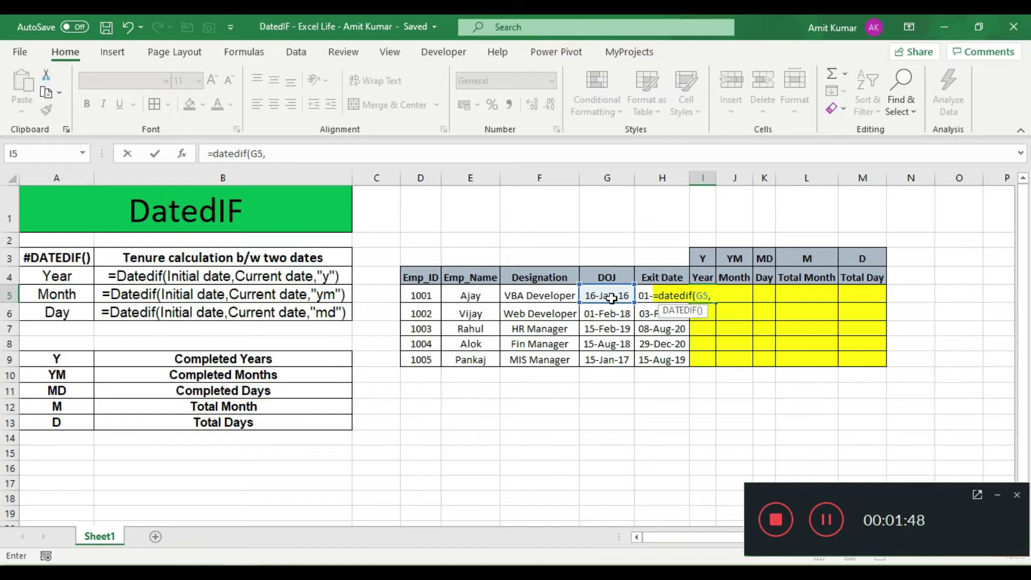
pyautogui.click(645, 295)
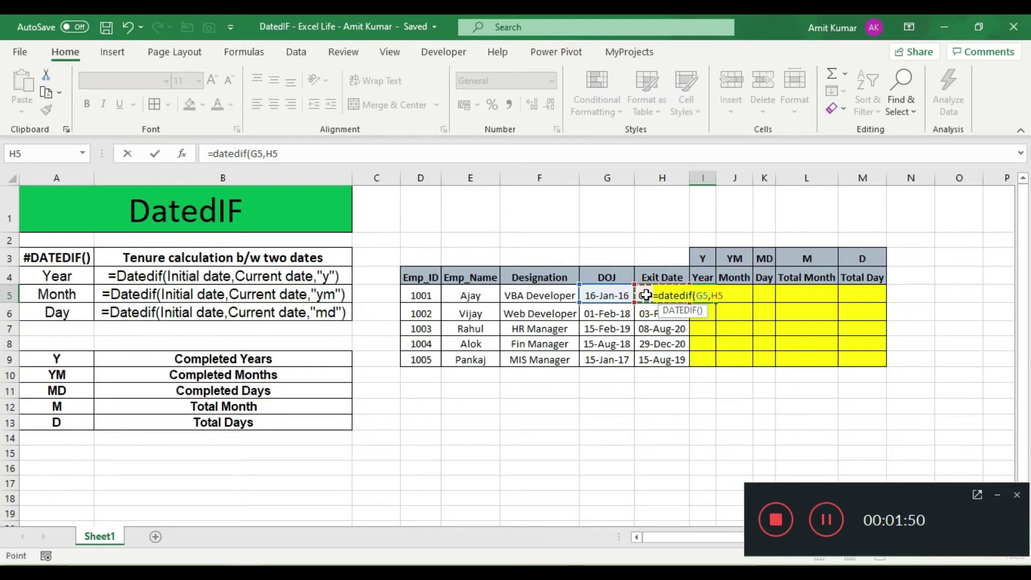
pyautogui.write(',"Y')
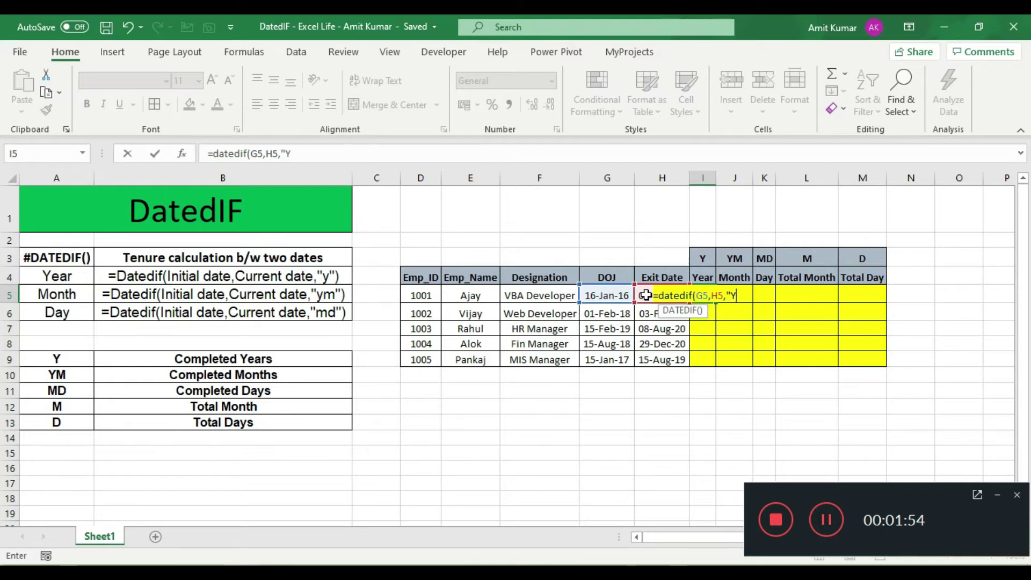
pyautogui.write('")')
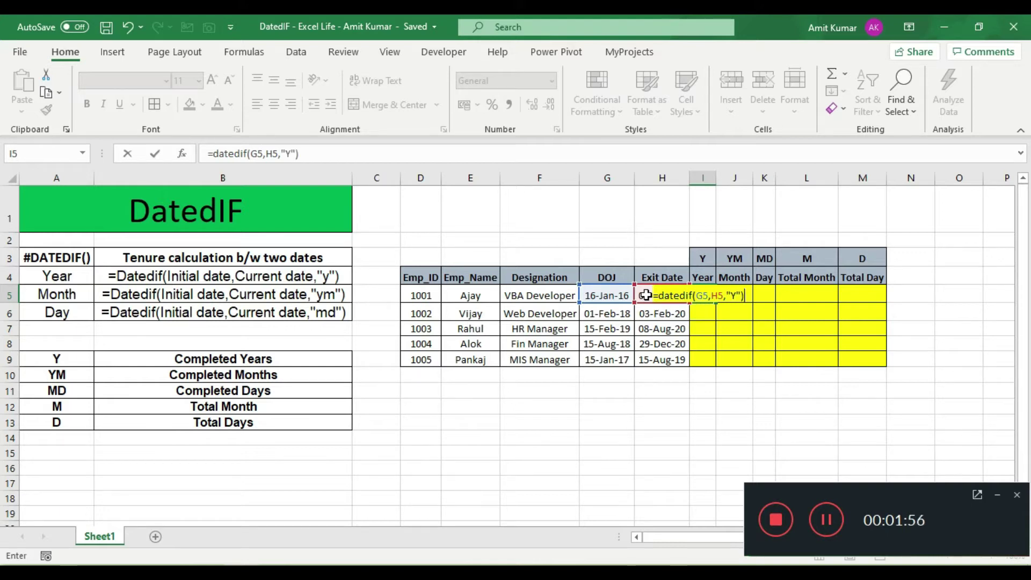
pyautogui.press('Return')
pyautogui.press('Up')
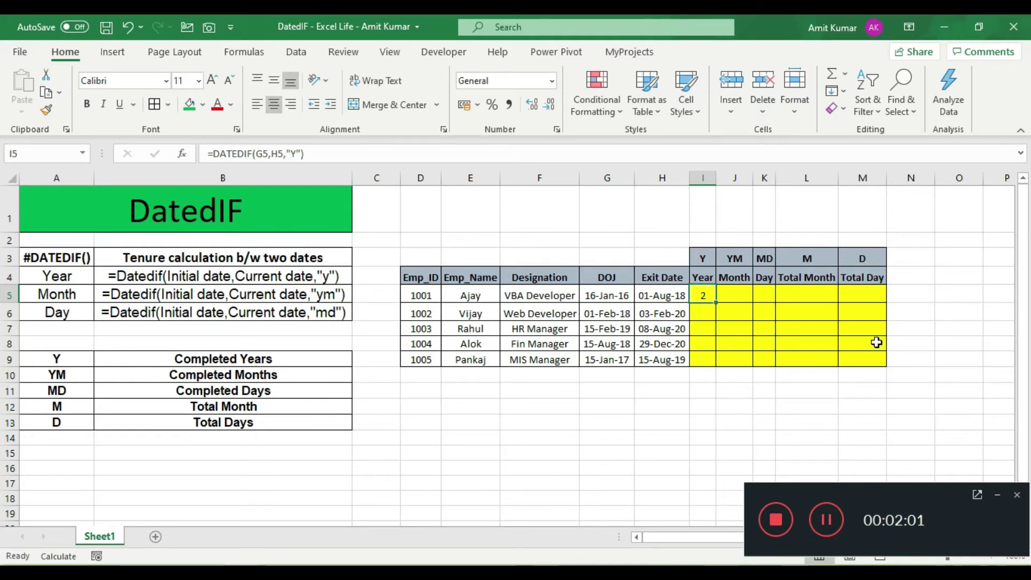
# Calculate the first employee's completed months beyond full years in J5 with =DATEDIF(G5,H5,"YM").
pyautogui.press('Left')
pyautogui.press('Left')
pyautogui.press('Right')
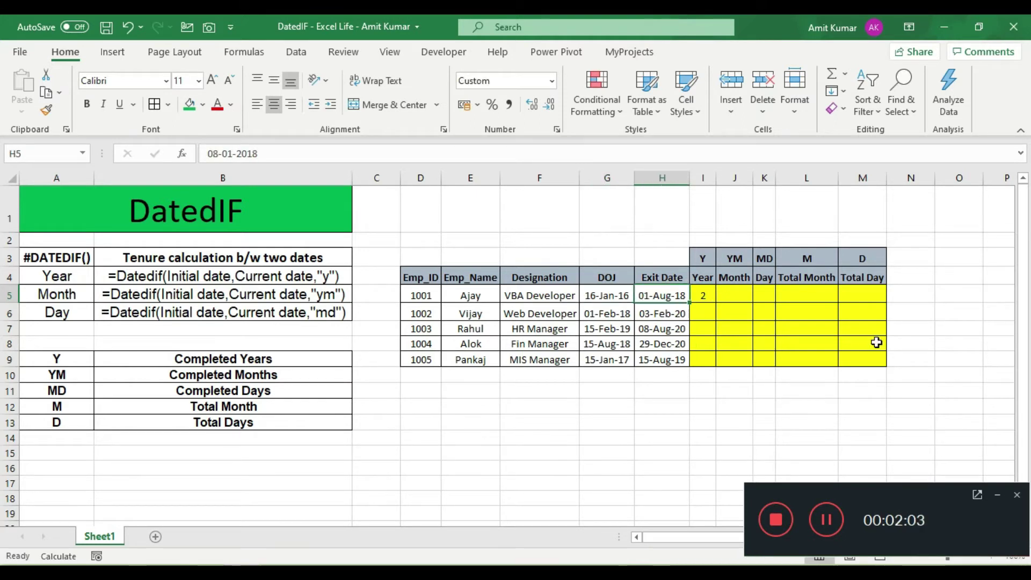
pyautogui.press('Right')
pyautogui.press('Right')
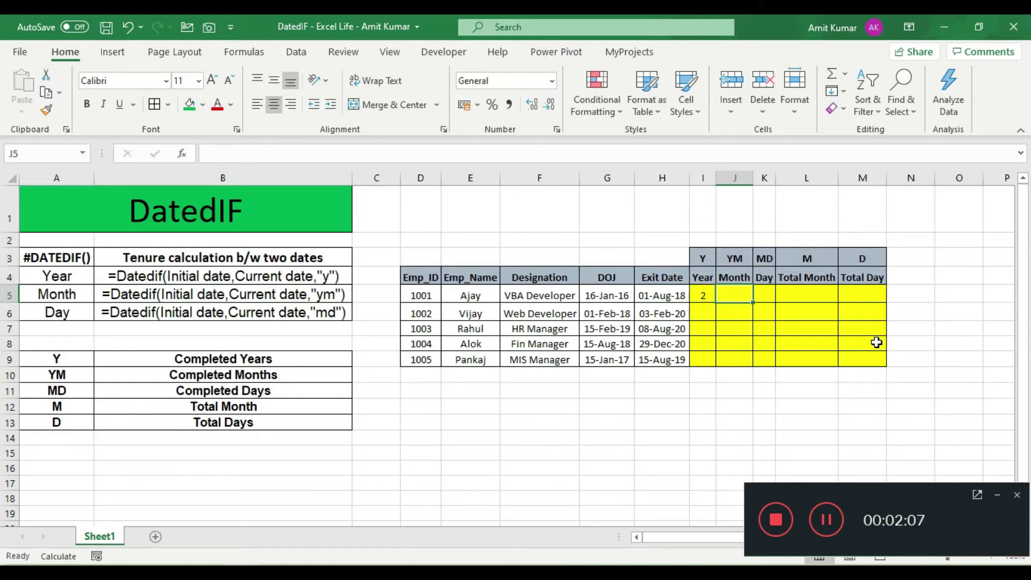
pyautogui.write('=dat')
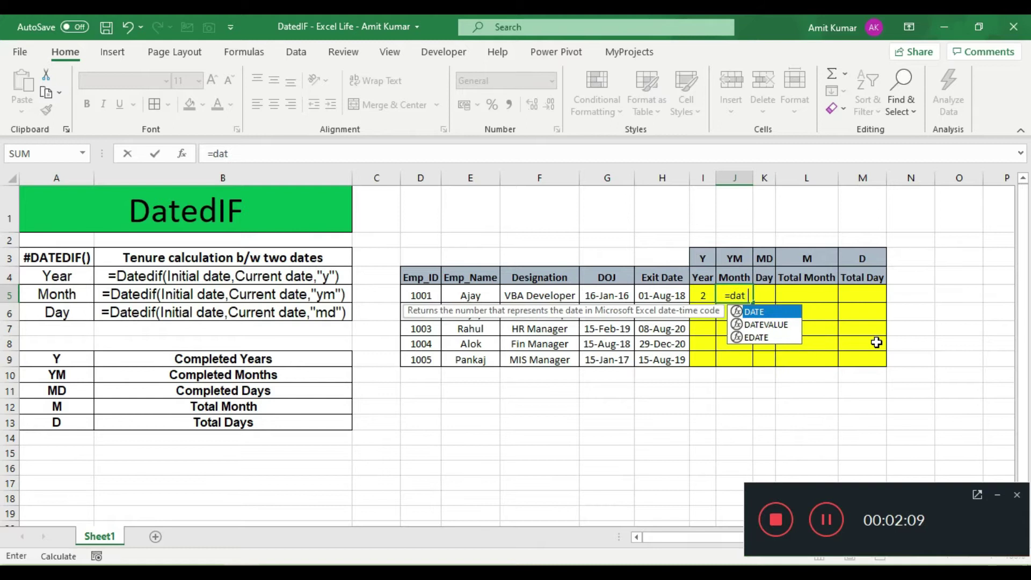
pyautogui.write('edif(')
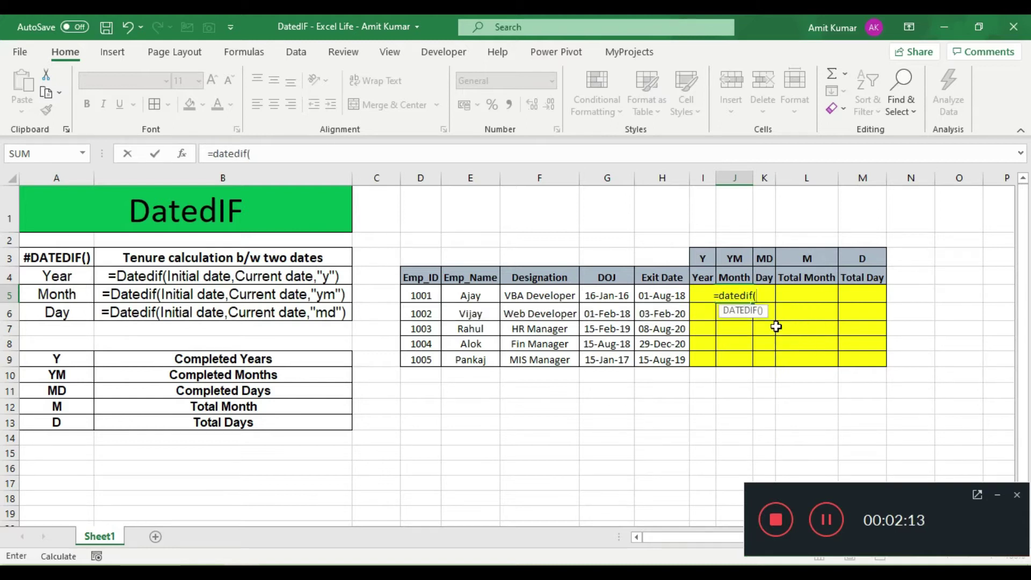
pyautogui.click(610, 293)
pyautogui.write(',')
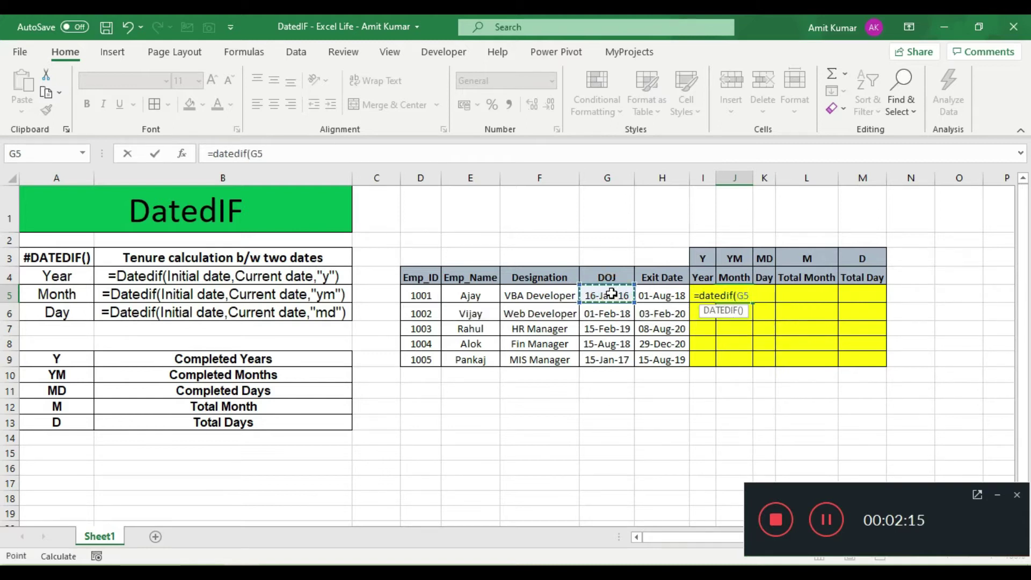
pyautogui.click(662, 296)
pyautogui.write(',')
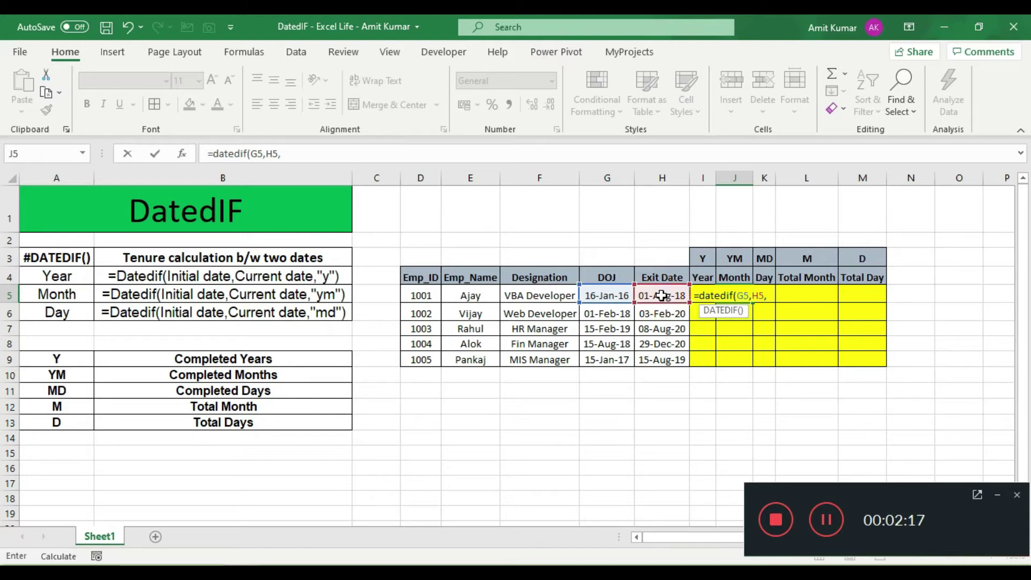
pyautogui.write('"YM"')
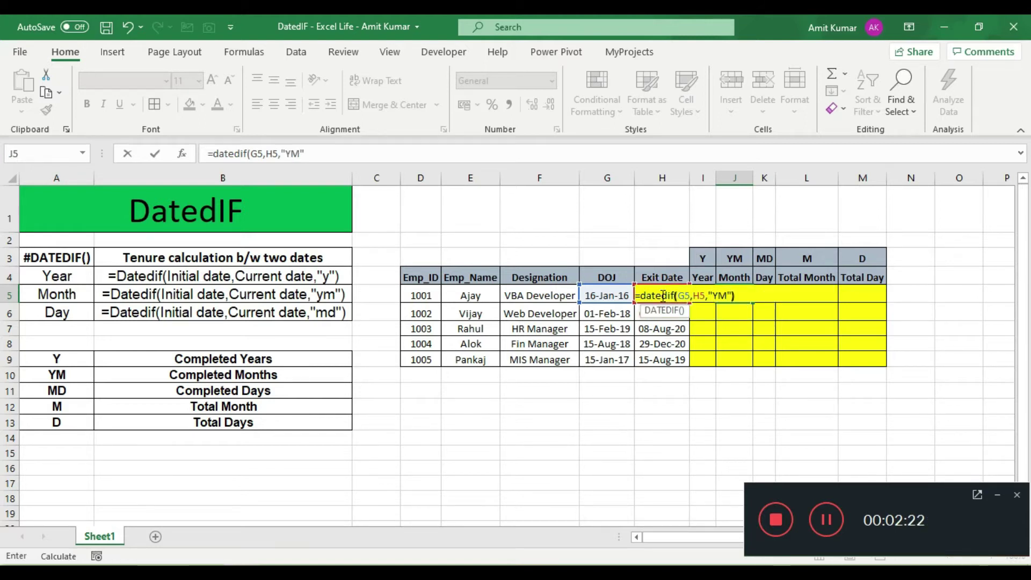
pyautogui.write(')')
pyautogui.hotkey('ctrl', 'Return')
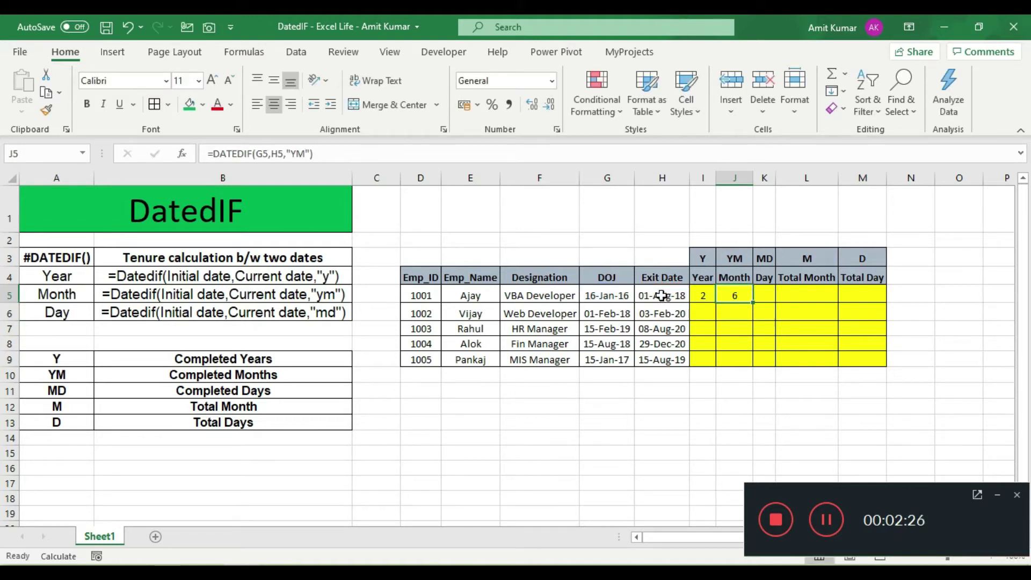
# Calculate the first employee's remaining days in K5 with =DATEDIF(G5,H5,"MD").
pyautogui.click(760, 295)
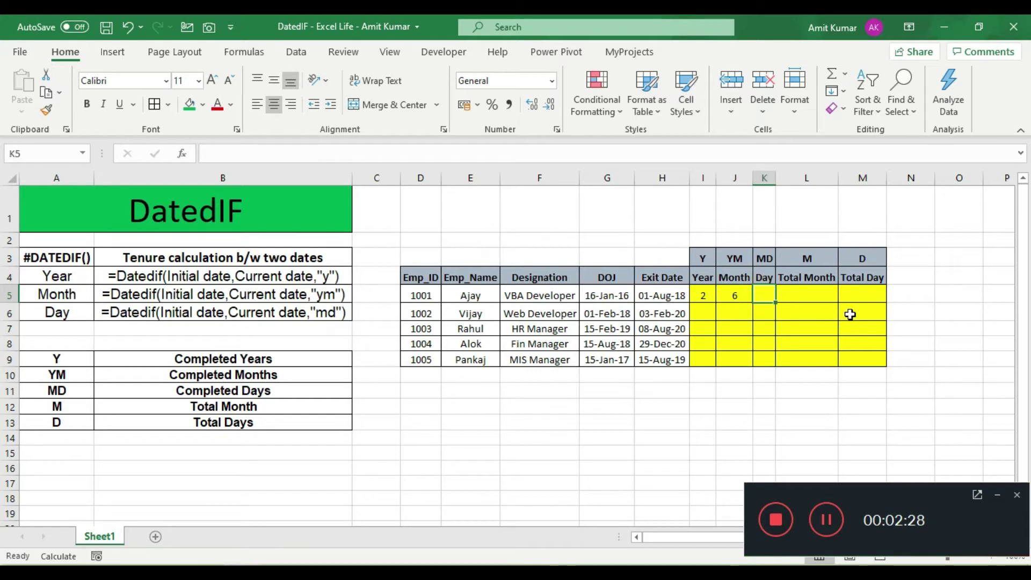
pyautogui.write('=dated')
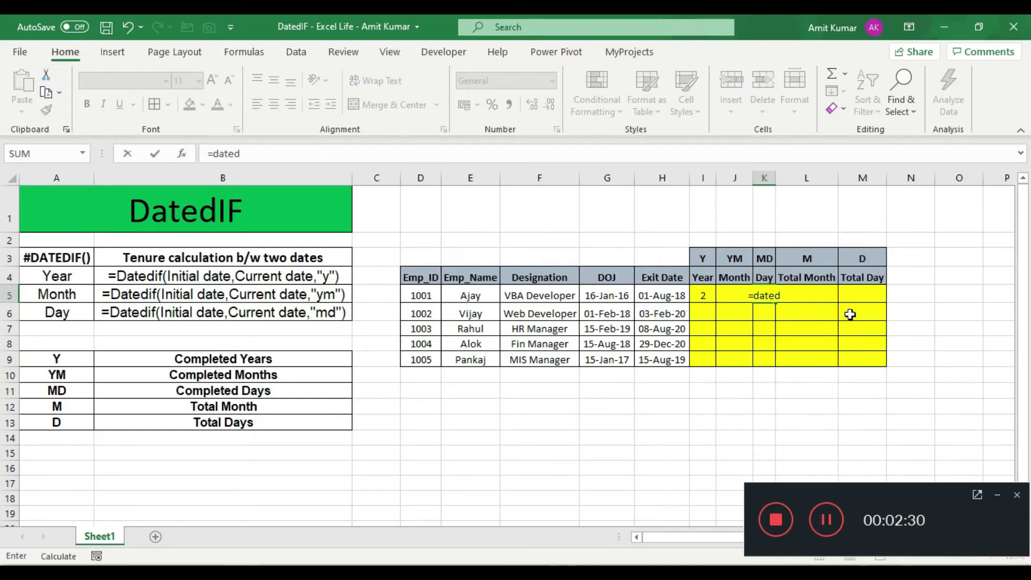
pyautogui.write('if(')
pyautogui.click(613, 291)
pyautogui.write(',')
pyautogui.click(653, 293)
pyautogui.write(',')
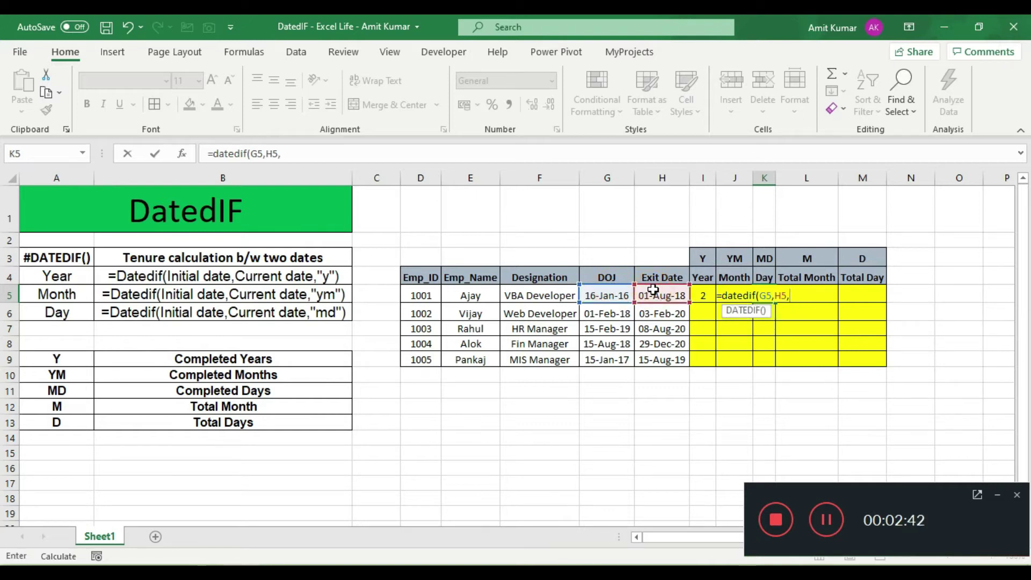
pyautogui.write('"MD")')
pyautogui.press('Return')
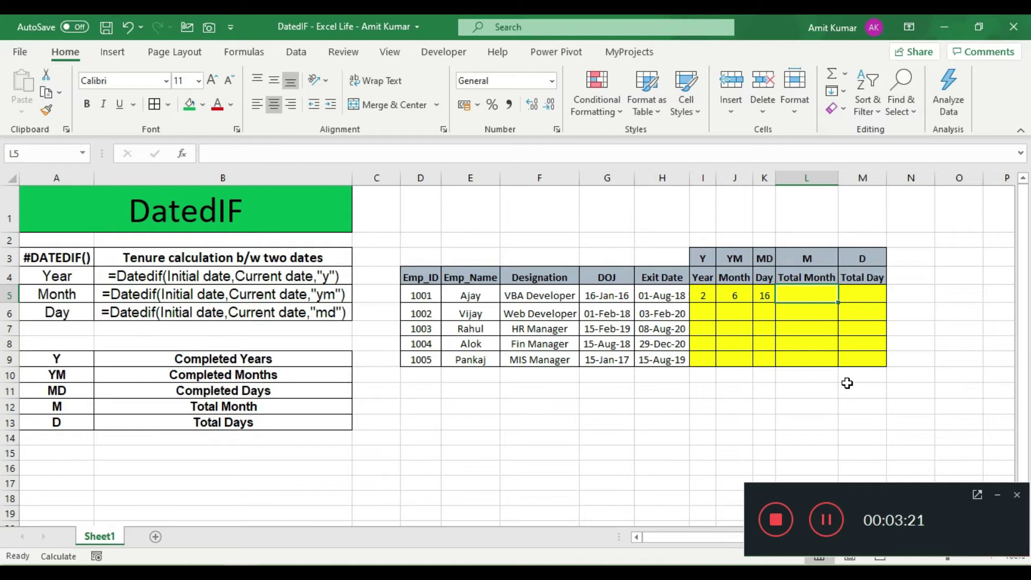
# Calculate the first employee's total months of tenure in L5 with =DATEDIF(G5,H5,"M").
pyautogui.write('=dated')
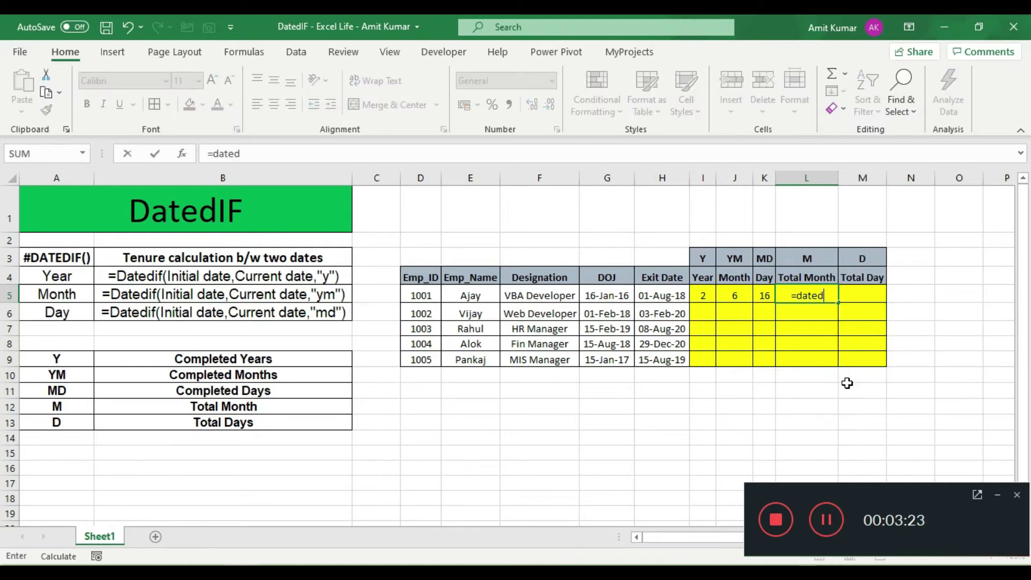
pyautogui.write('if(')
pyautogui.click(615, 295)
pyautogui.write(',')
pyautogui.click(659, 297)
pyautogui.write(',"M')
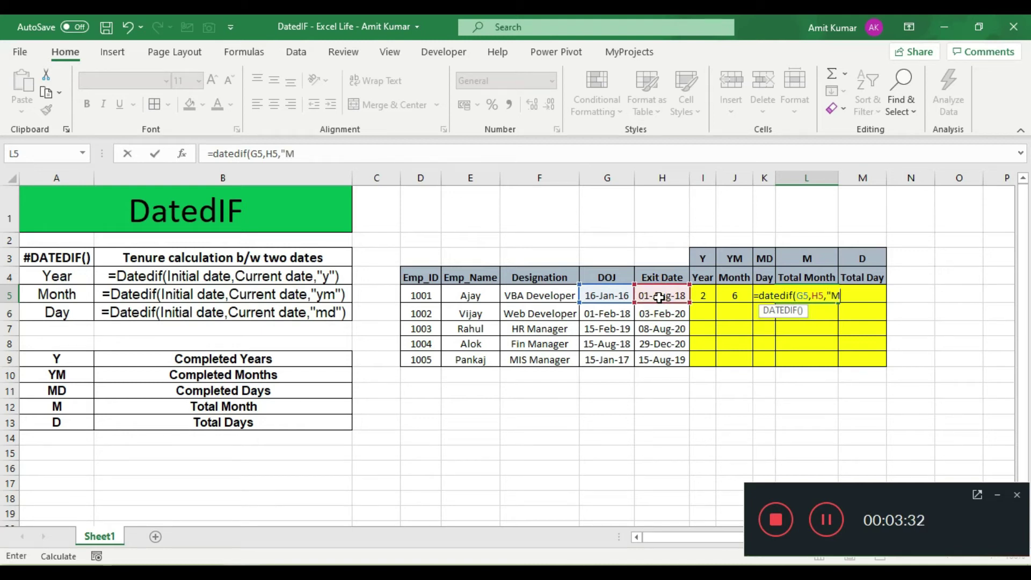
pyautogui.write('")')
pyautogui.press('Return')
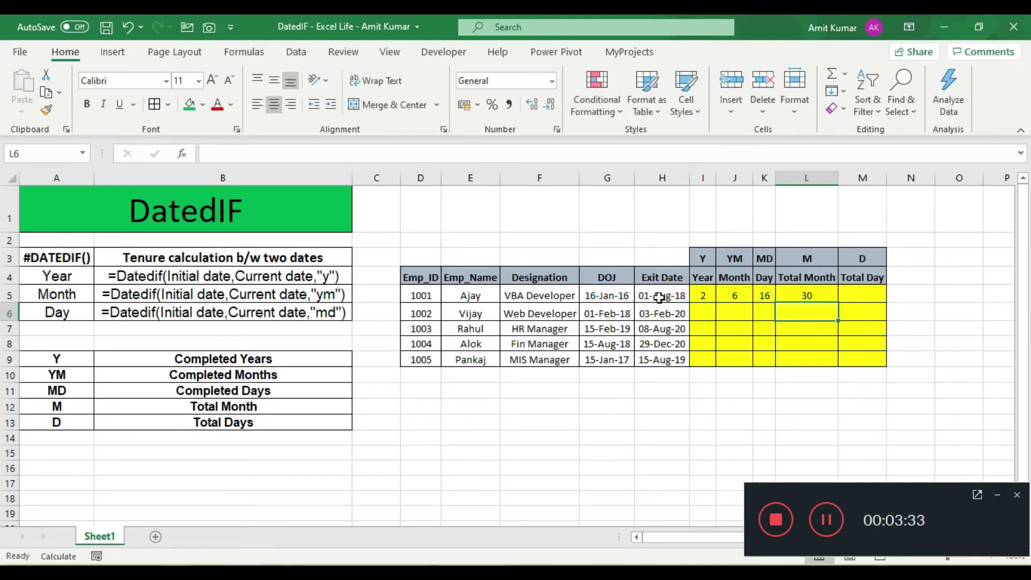
pyautogui.click(808, 294)
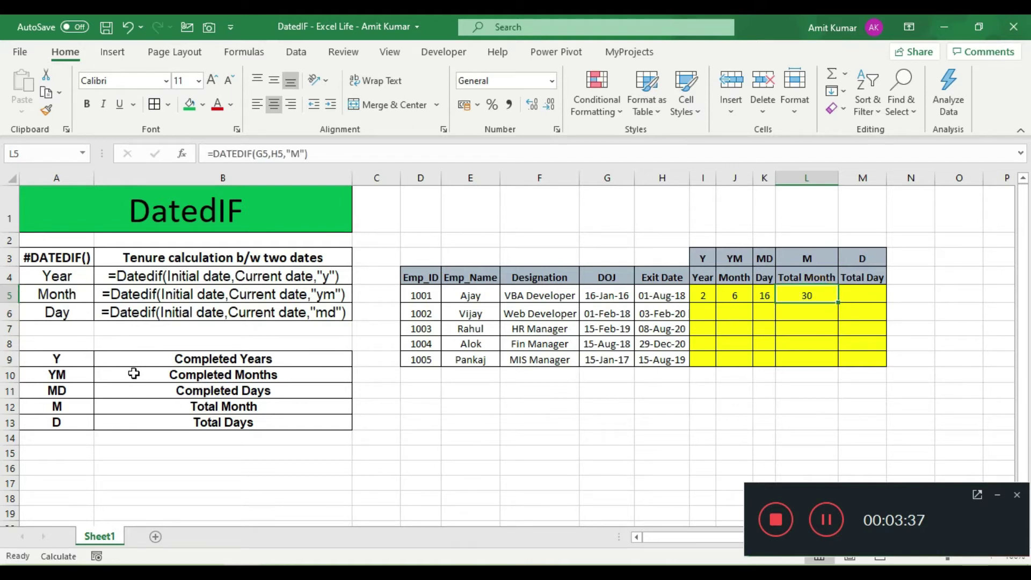
# Calculate the first employee's total days of tenure in M5 with =DATEDIF(G5,H5,"D").
pyautogui.click(69, 408)
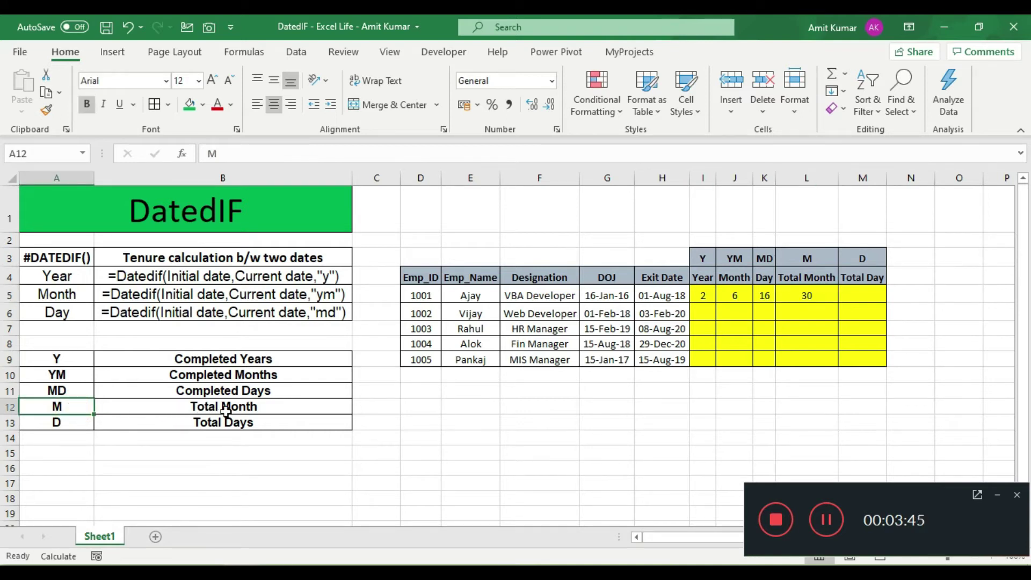
pyautogui.click(72, 424)
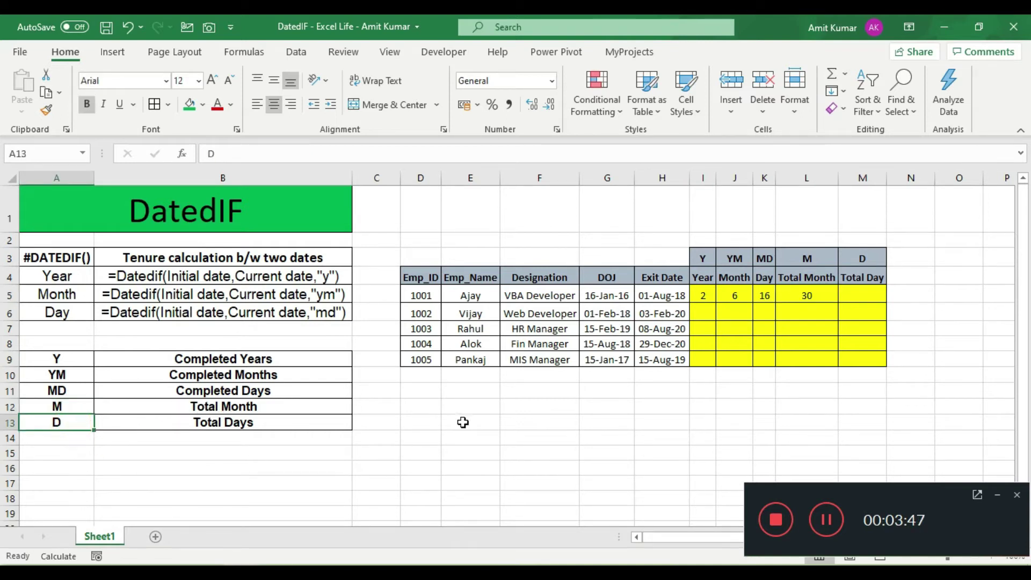
pyautogui.click(867, 297)
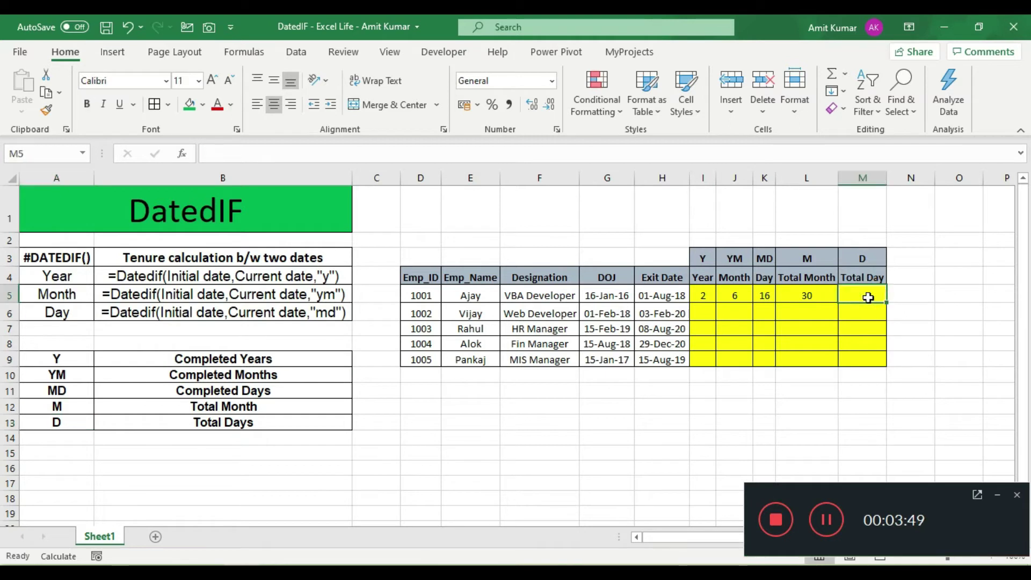
pyautogui.write('=ddat')
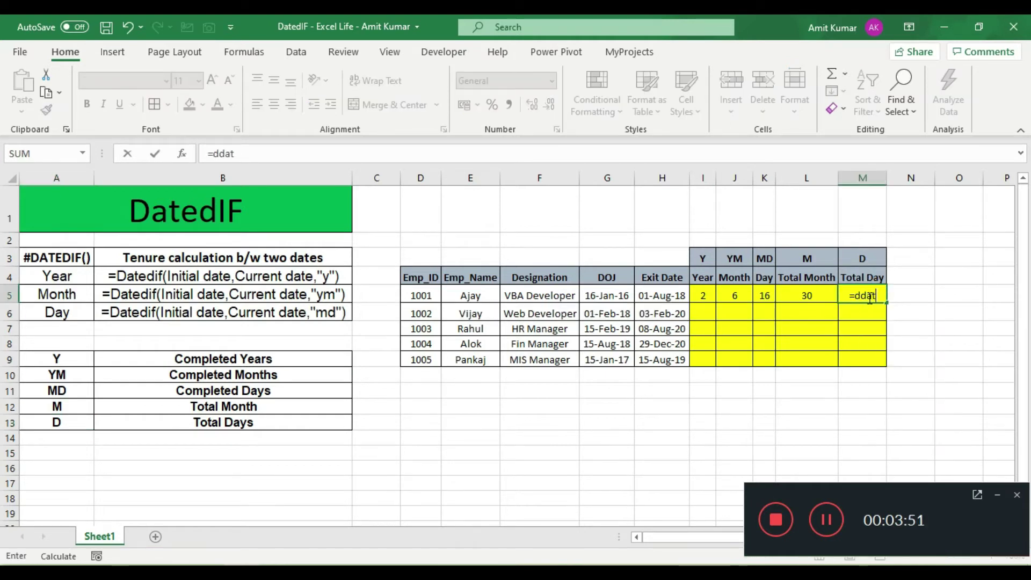
pyautogui.press('BackSpace')
pyautogui.press('BackSpace')
pyautogui.press('BackSpace')
pyautogui.write('atedif(')
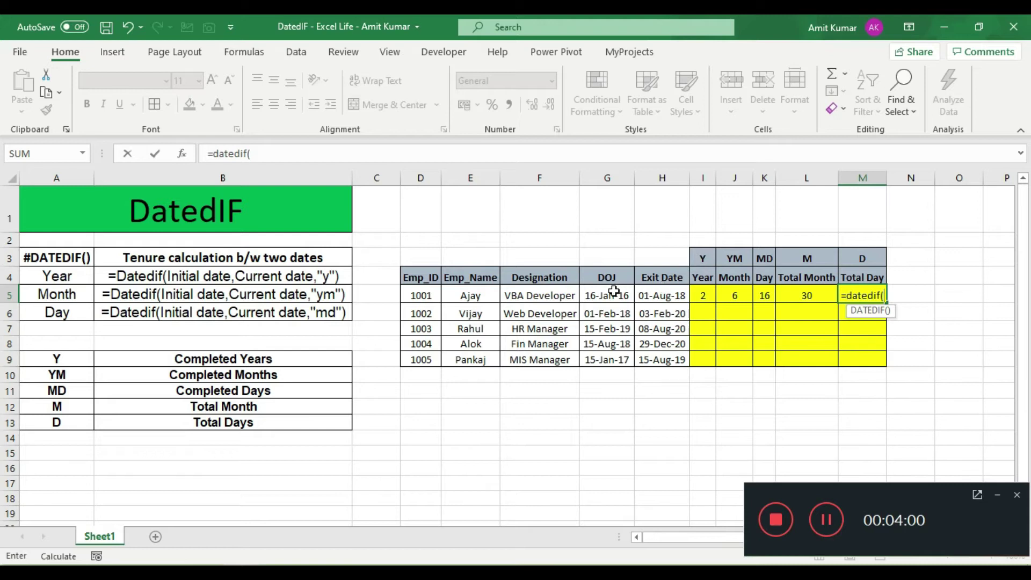
pyautogui.click(618, 293)
pyautogui.write(',')
pyautogui.click(649, 293)
pyautogui.write(',"D')
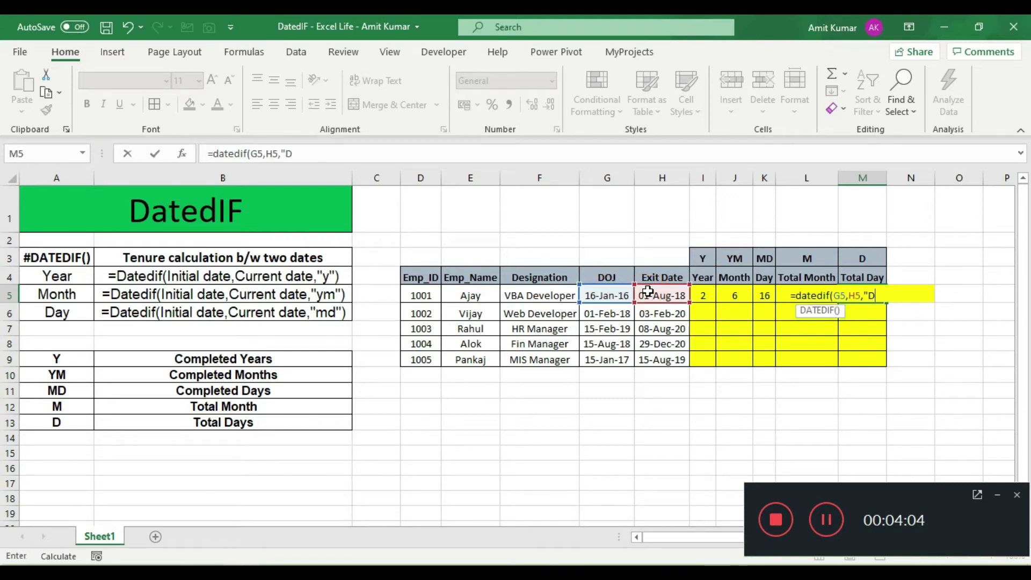
pyautogui.press('Return')
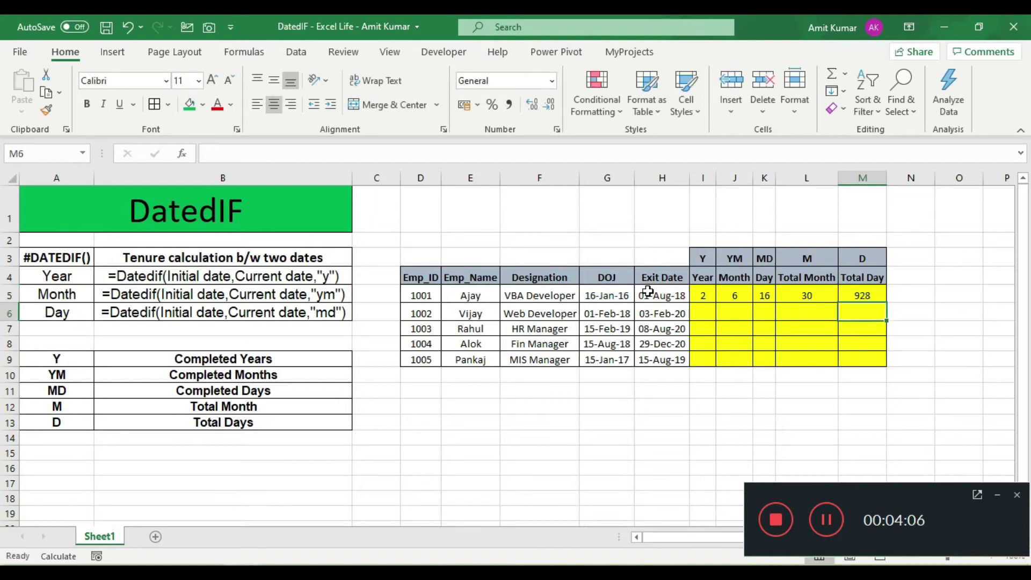
pyautogui.press('Up')
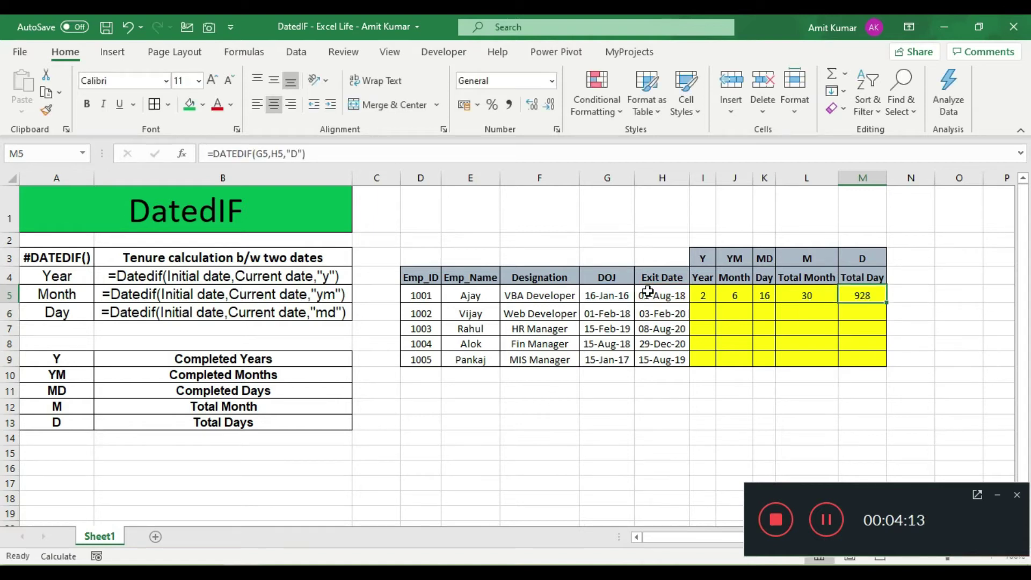
# Fill the first employee's tenure formulas in I5:M5 down through row 9 and save the workbook.
pyautogui.press('Left')
pyautogui.press('Left')
pyautogui.press('Left')
pyautogui.press('Left')
pyautogui.hotkey('shift', 'Right')
pyautogui.hotkey('shift', 'Right')
pyautogui.hotkey('shift', 'Right')
pyautogui.hotkey('shift', 'Right')
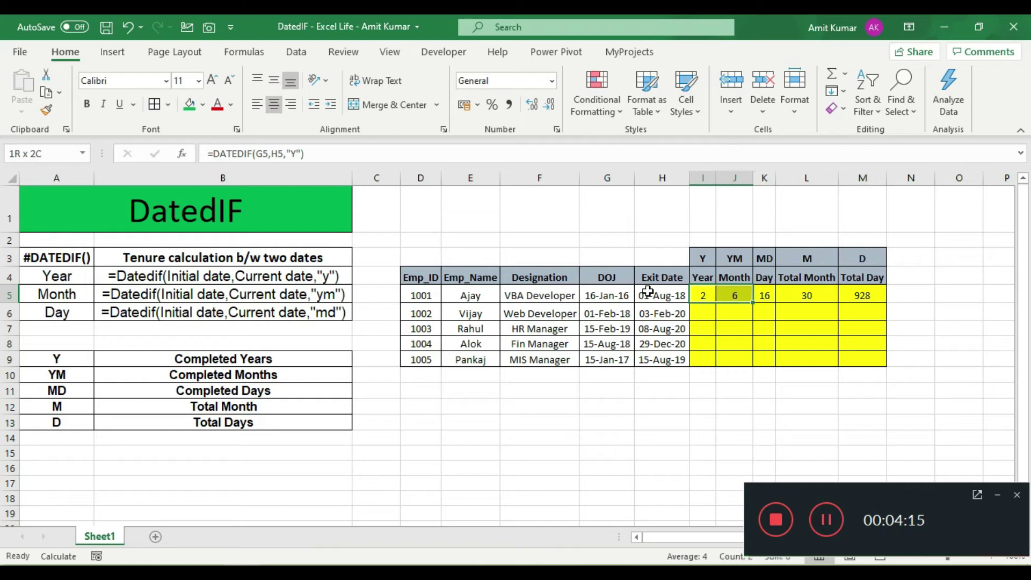
pyautogui.hotkey('shift', 'Down')
pyautogui.hotkey('shift', 'Down')
pyautogui.hotkey('shift', 'Down')
pyautogui.hotkey('shift', 'Down')
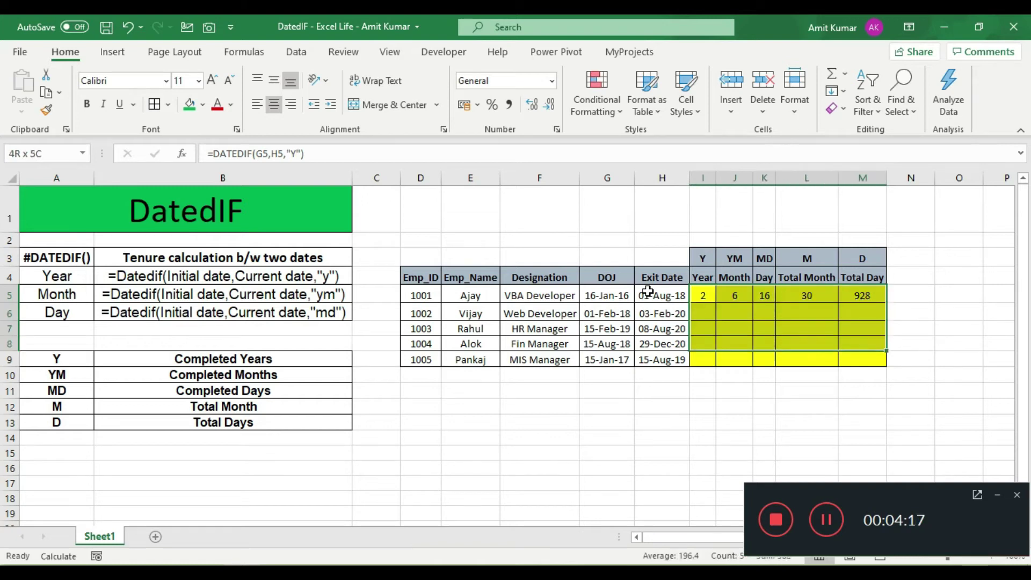
pyautogui.hotkey('ctrl', 'd')
pyautogui.hotkey('ctrl', 's')
# Review the DATEDIF unit code legend against the first employee's joining date, exit date and tenure formulas in row 5.
pyautogui.press('Left')
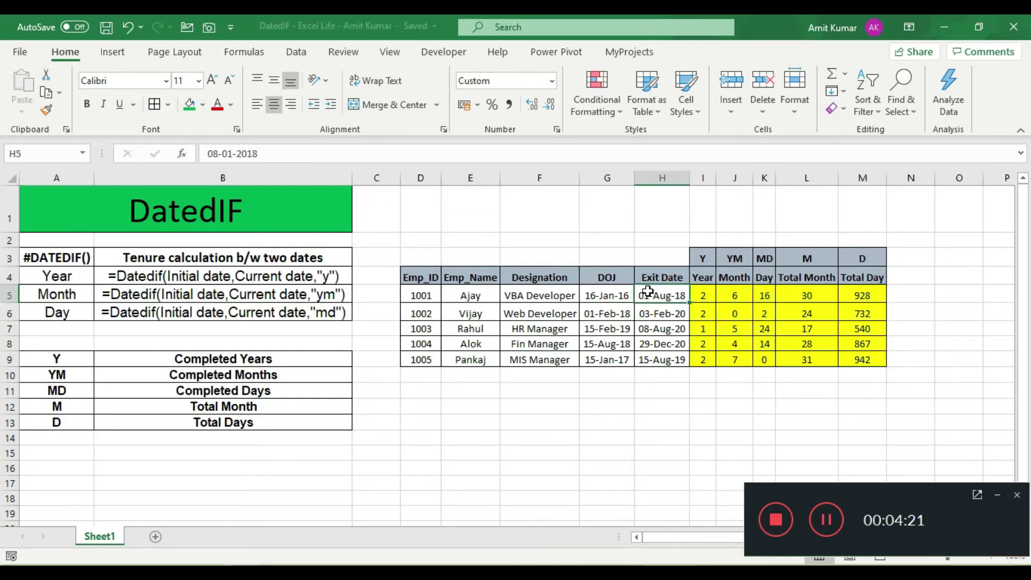
pyautogui.press('Down')
pyautogui.press('Right')
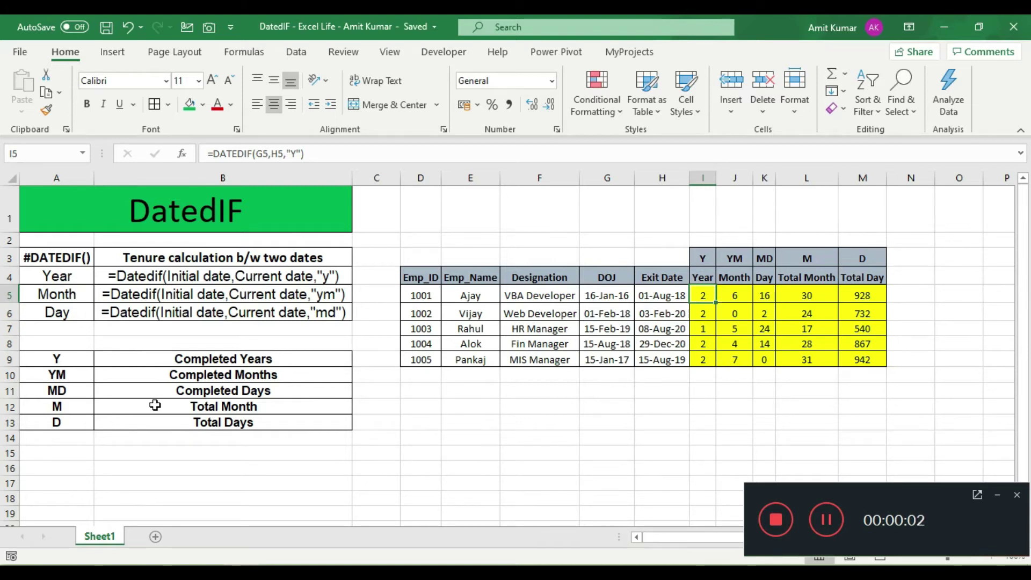
pyautogui.click(76, 379)
pyautogui.click(74, 409)
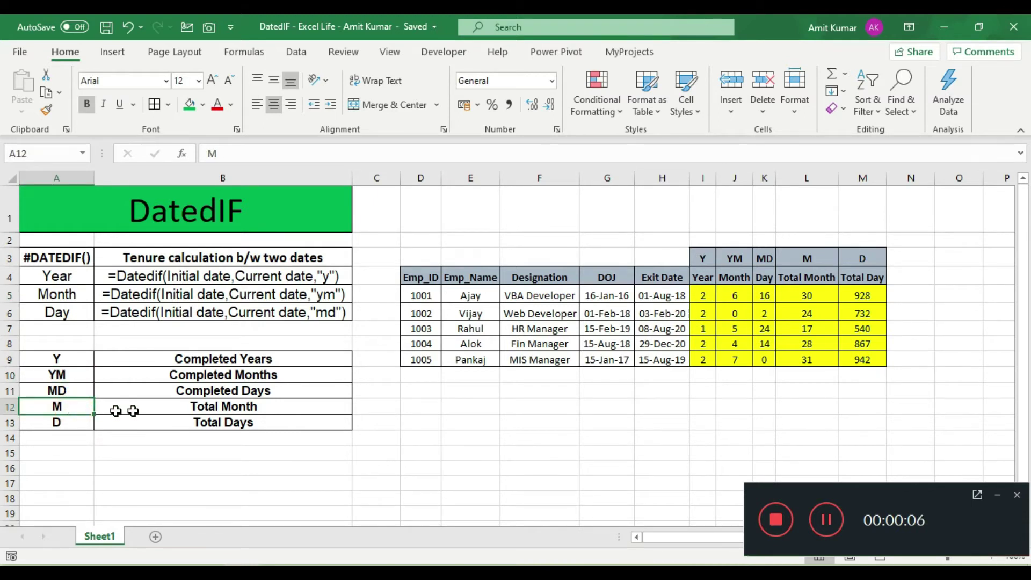
pyautogui.click(221, 410)
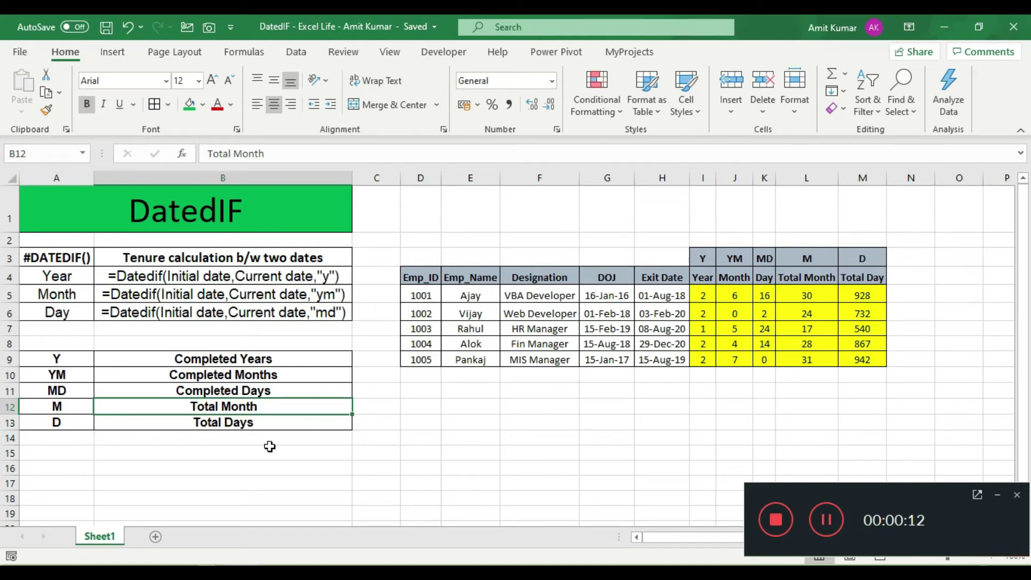
pyautogui.click(824, 296)
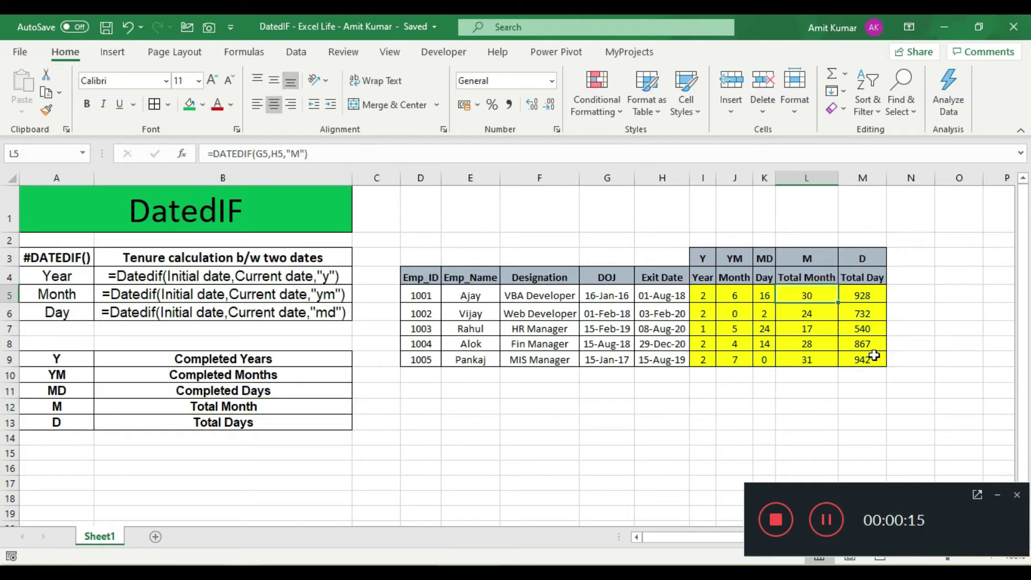
pyautogui.press('Left')
pyautogui.press('Left')
pyautogui.press('Left')
pyautogui.press('Left')
pyautogui.press('Left')
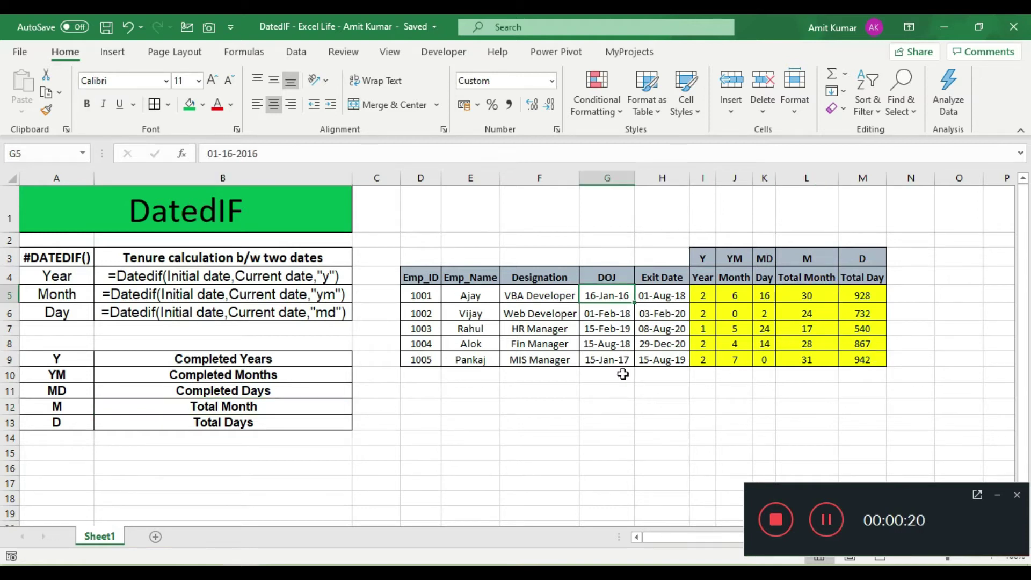
pyautogui.click(662, 296)
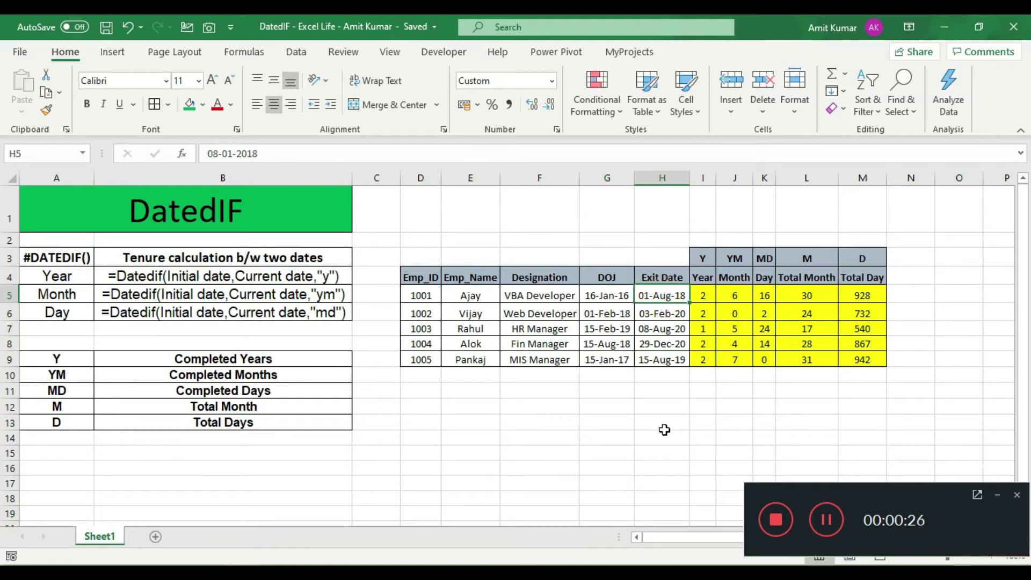
pyautogui.click(734, 297)
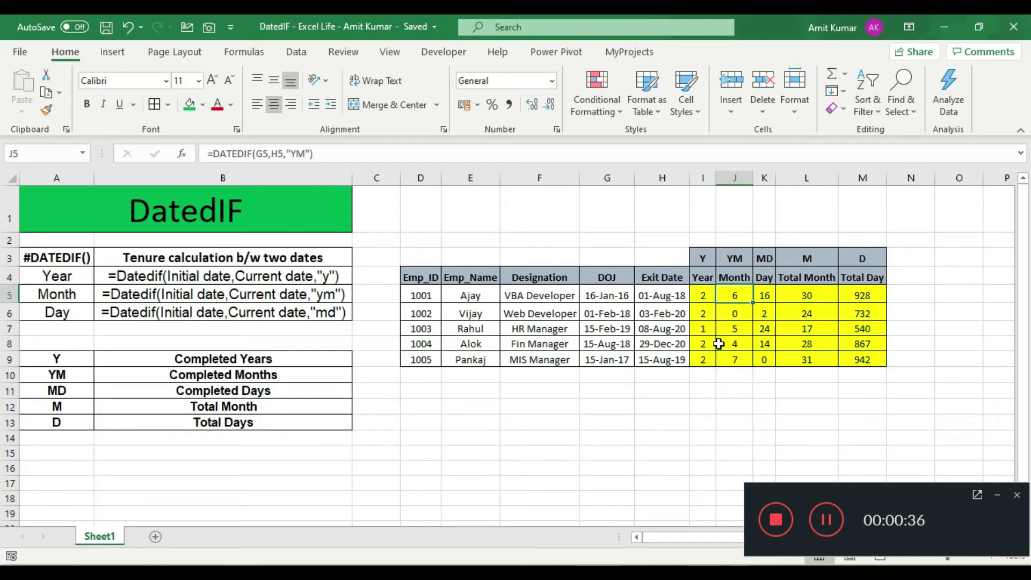
pyautogui.click(704, 295)
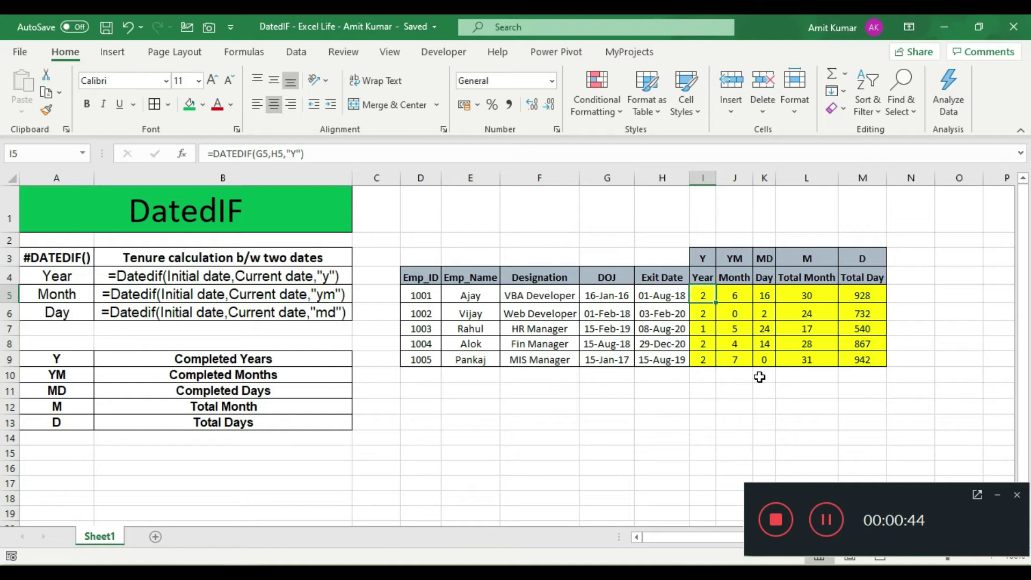
pyautogui.click(735, 297)
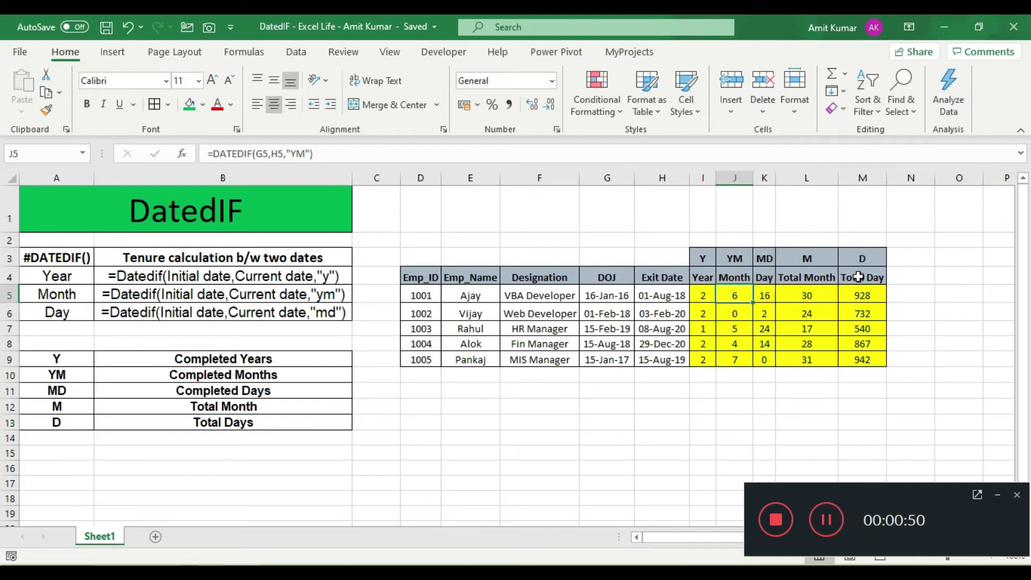
pyautogui.click(869, 298)
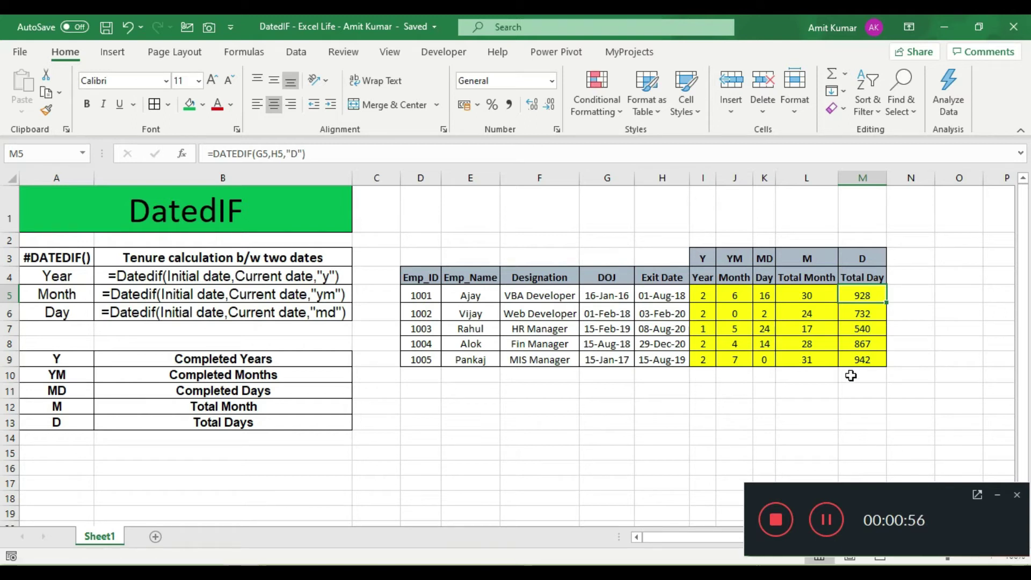
pyautogui.click(771, 299)
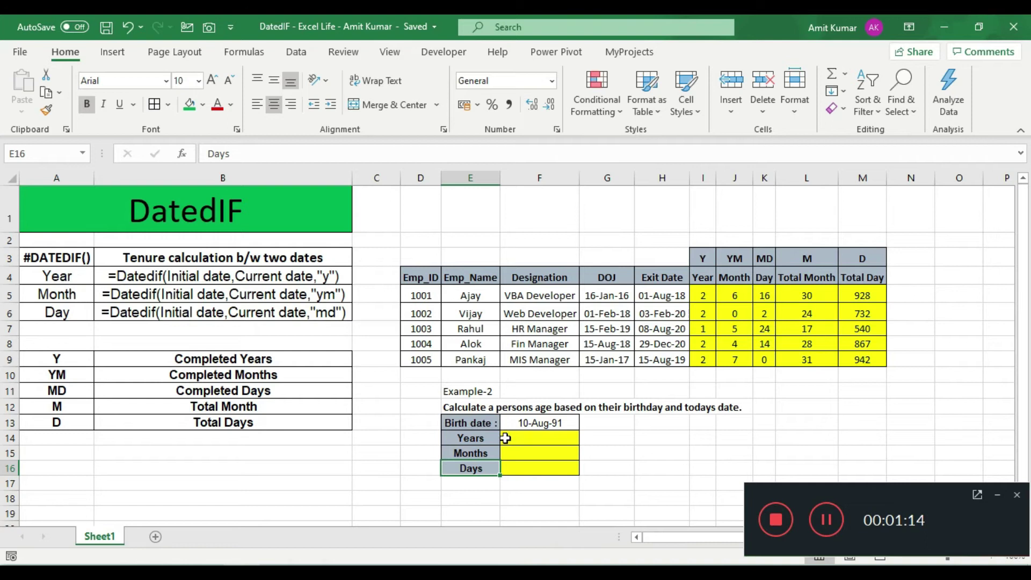
# Enter =TODAY() in H14, beside the Example-2 age block, to return the current date.
pyautogui.click(551, 425)
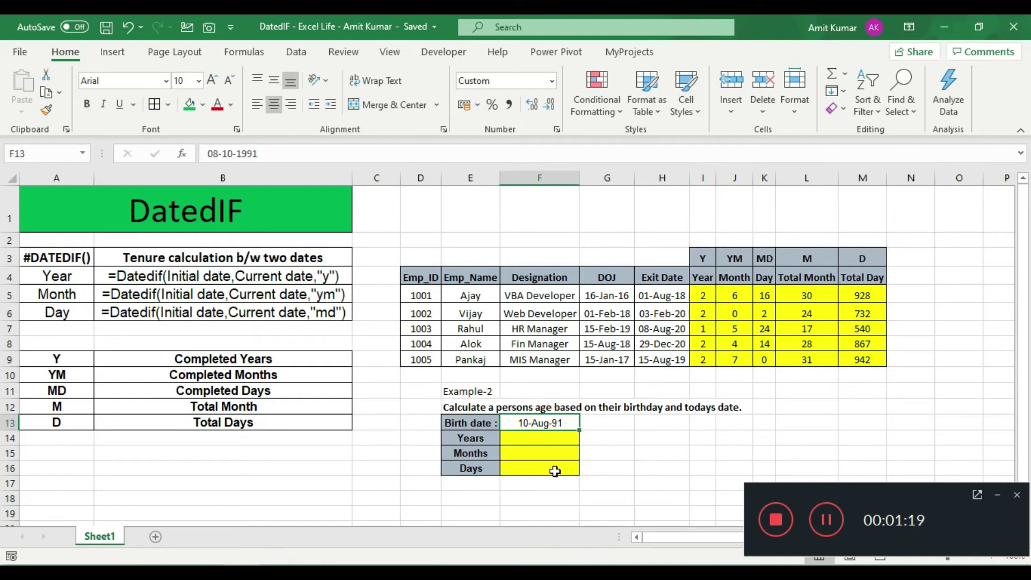
pyautogui.click(489, 453)
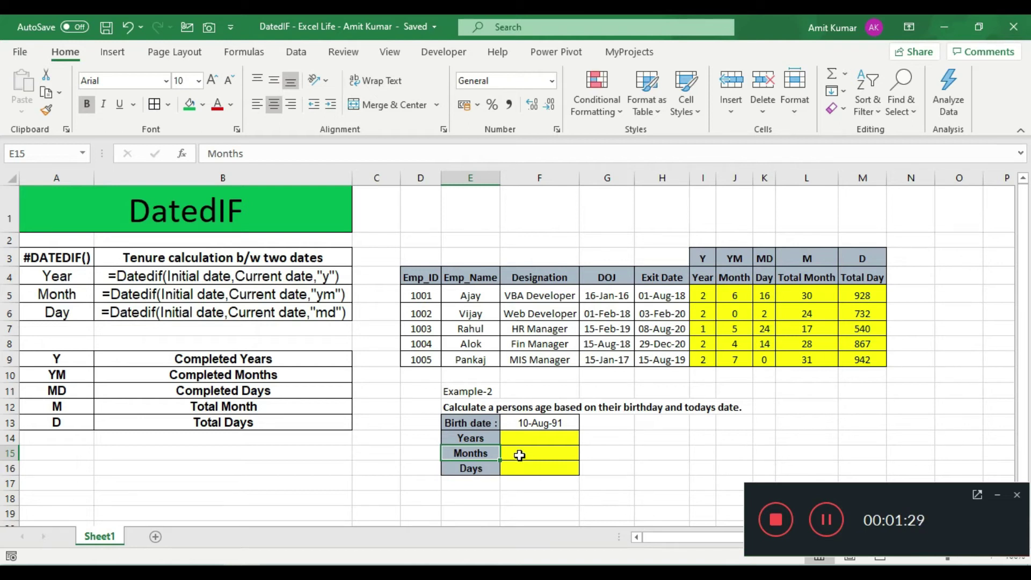
pyautogui.click(539, 423)
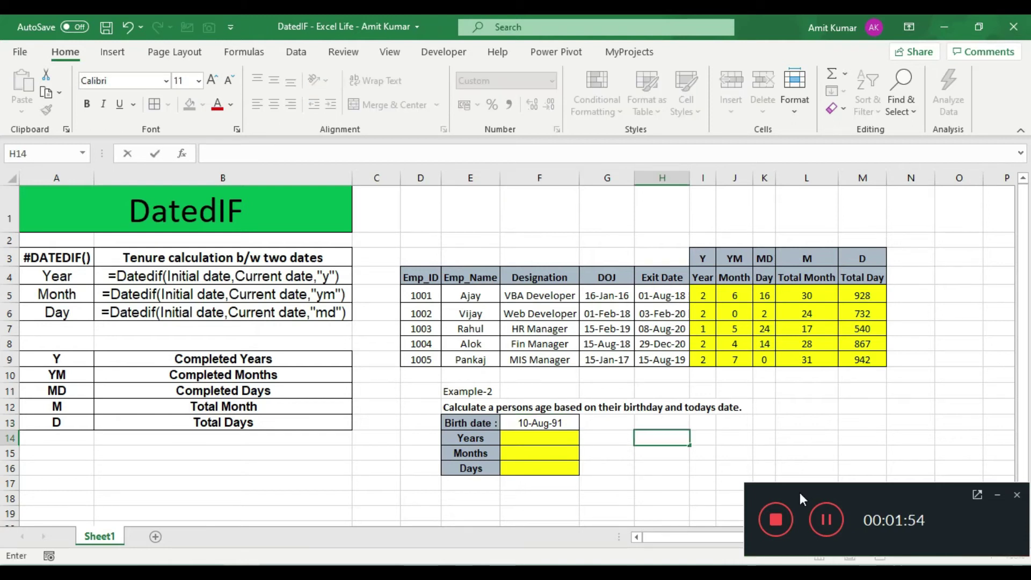
pyautogui.write('=d')
pyautogui.press('BackSpace')
pyautogui.write('today')
pyautogui.press('Tab')
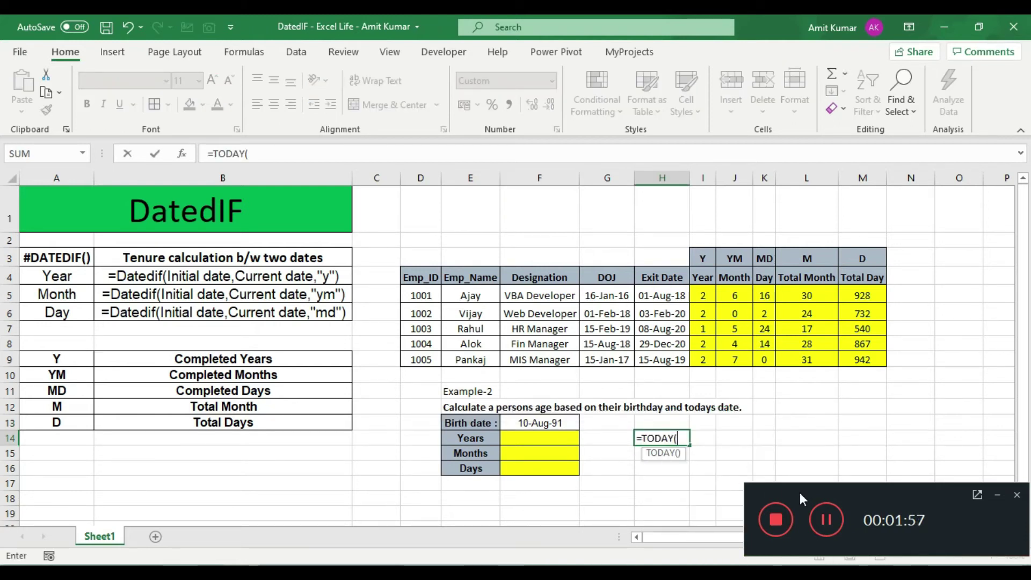
pyautogui.write(')')
pyautogui.press('Return')
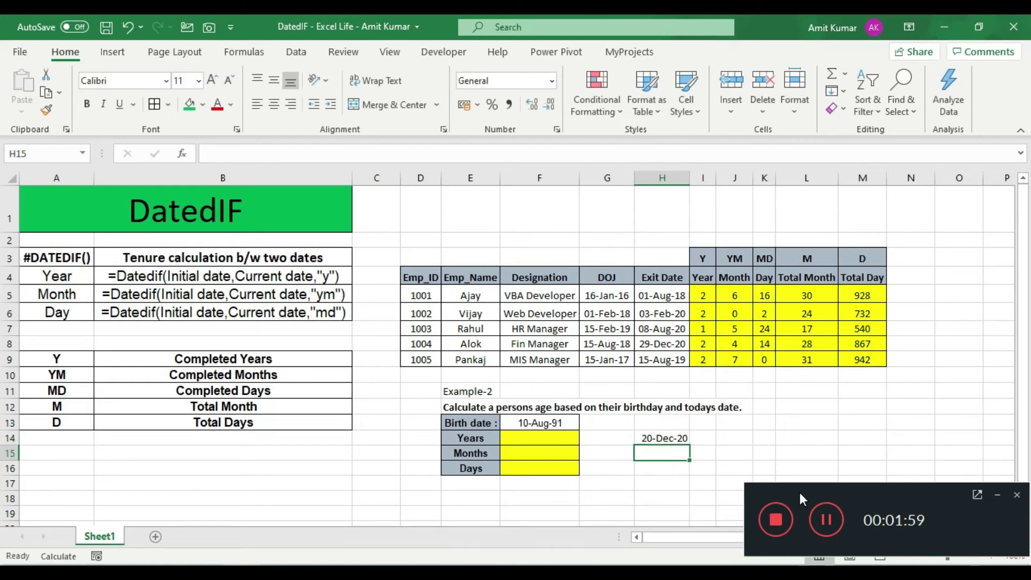
pyautogui.press('Up')
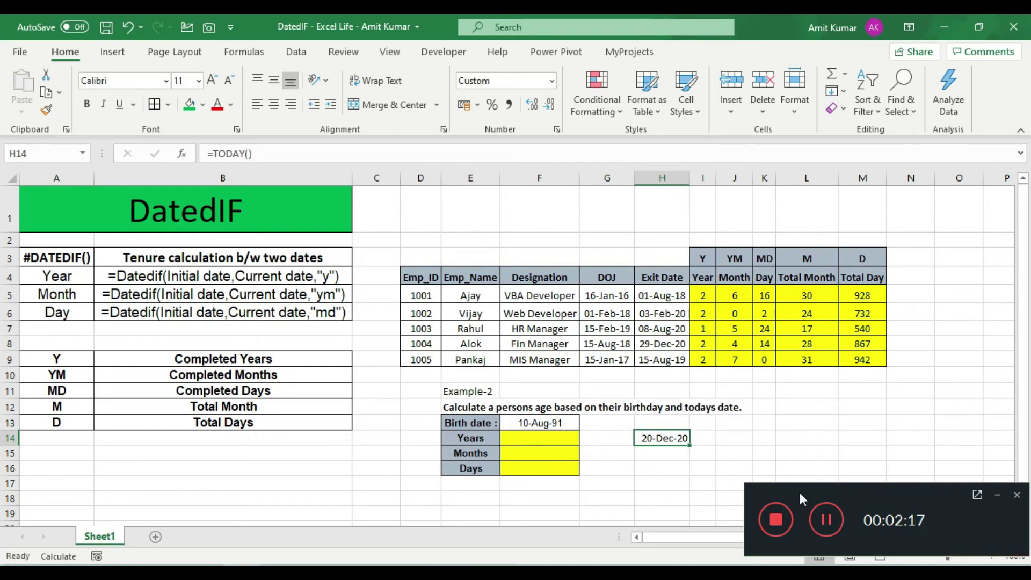
# Calculate the person's completed years of age in F14 with =DATEDIF(F13,TODAY(),"Y").
pyautogui.press('Left')
pyautogui.press('Left')
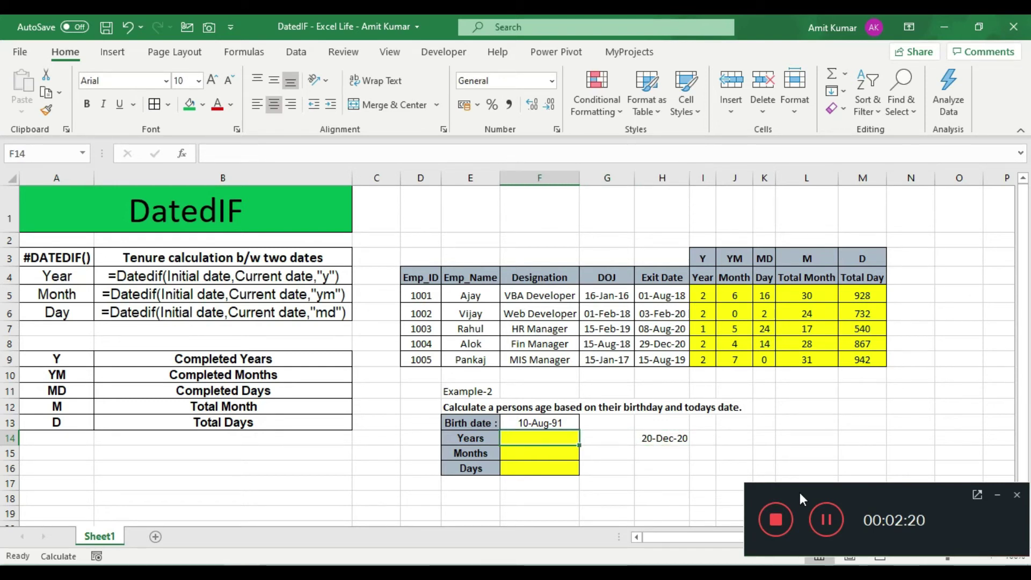
pyautogui.write('=dated')
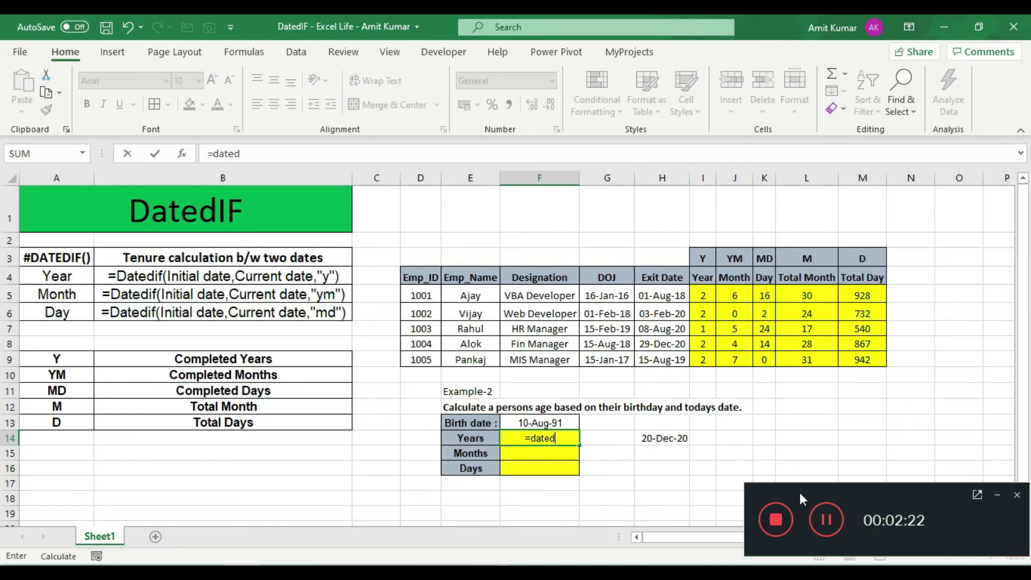
pyautogui.write('if(')
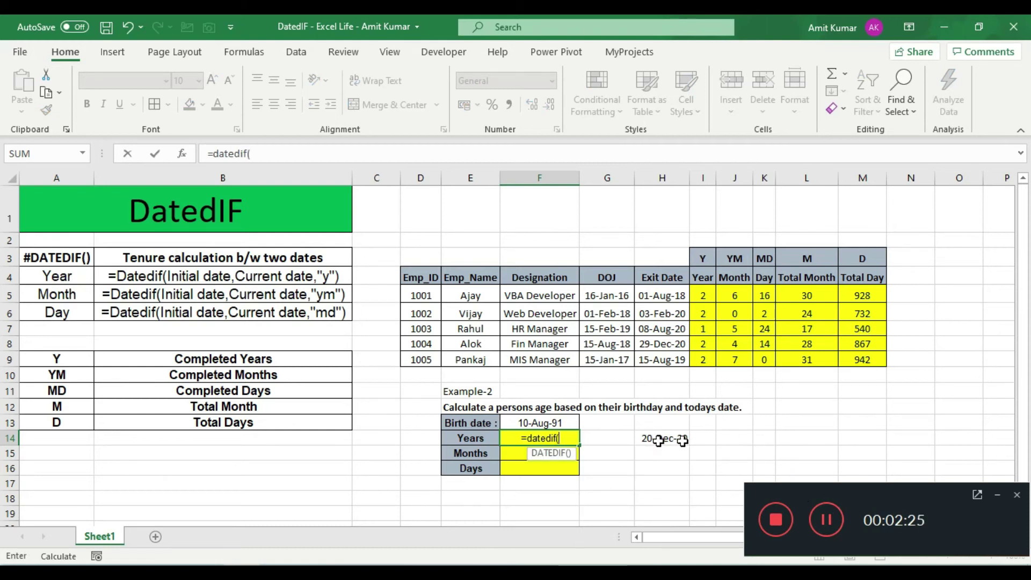
pyautogui.click(540, 423)
pyautogui.write(',')
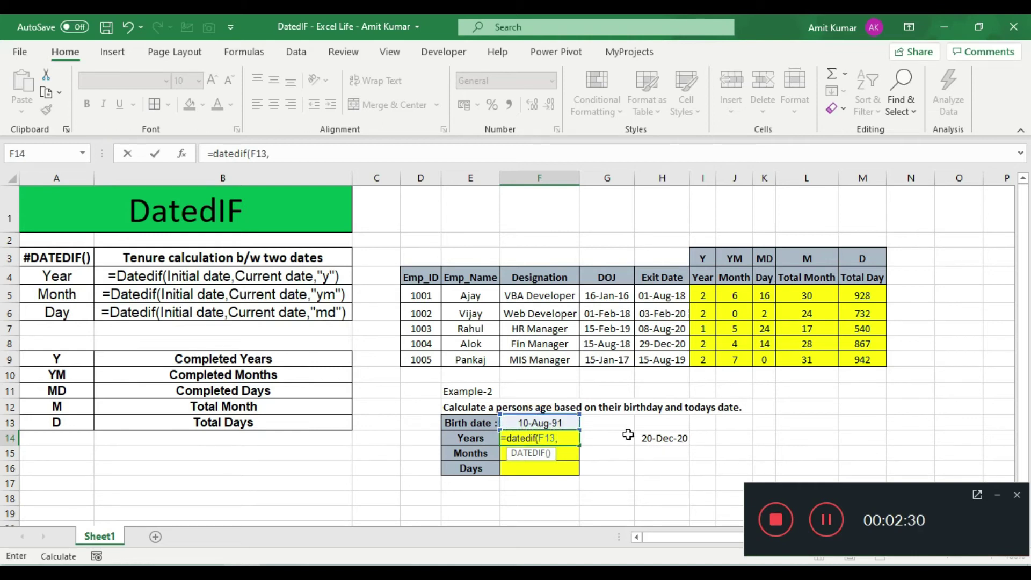
pyautogui.write('tod')
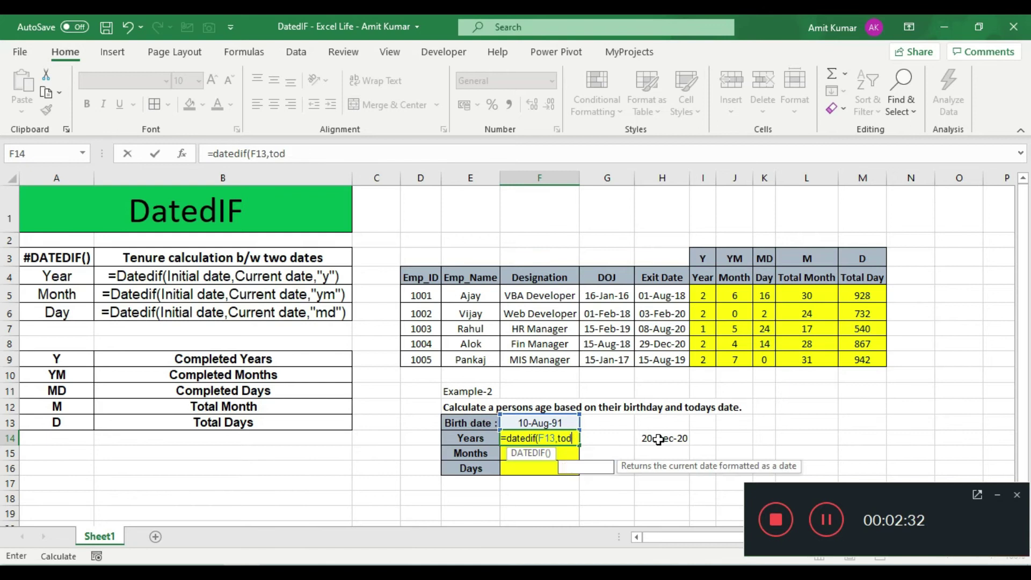
pyautogui.write('ay(')
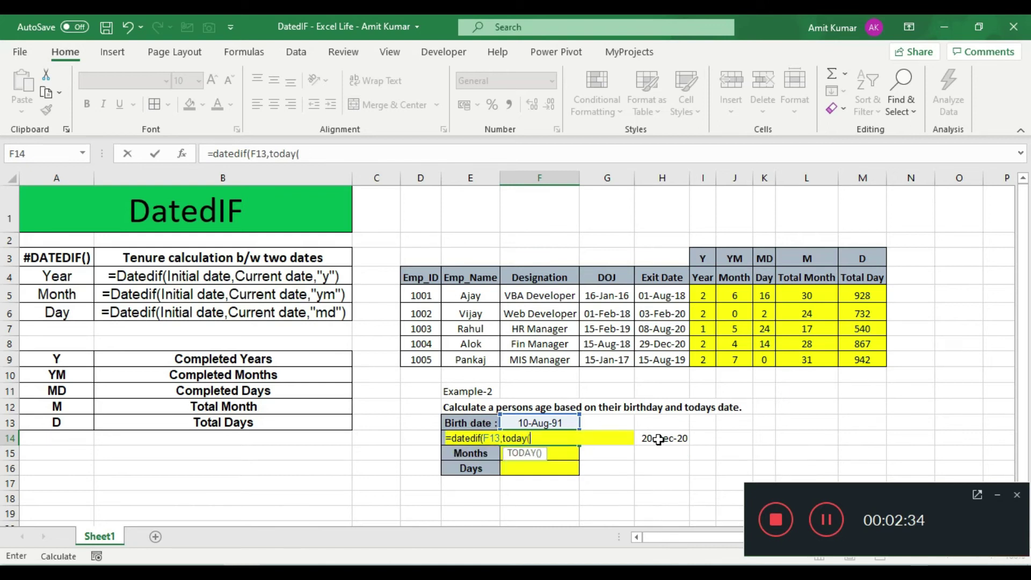
pyautogui.write('),"Y')
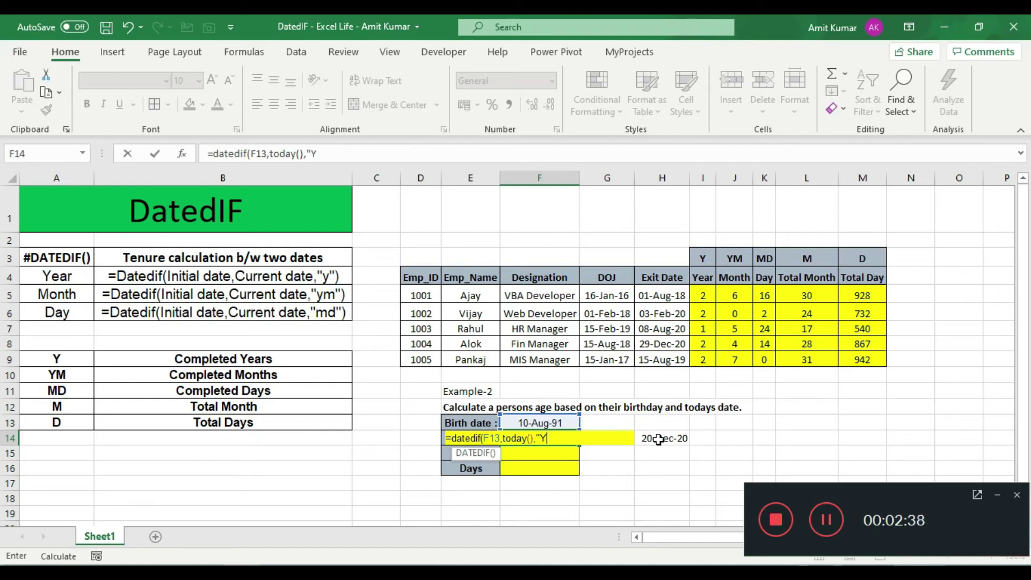
pyautogui.write('")')
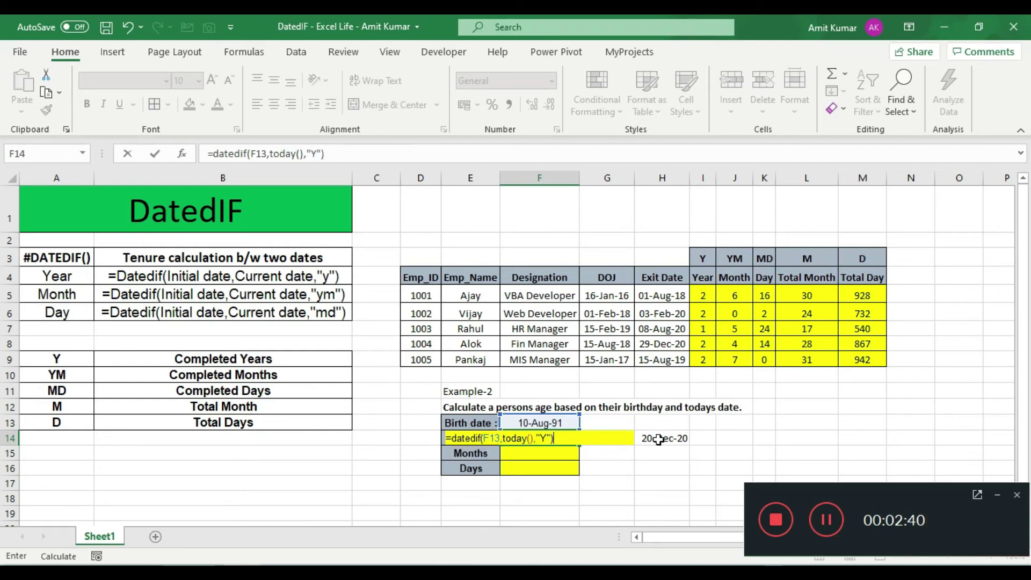
pyautogui.press('Return')
pyautogui.press('Up')
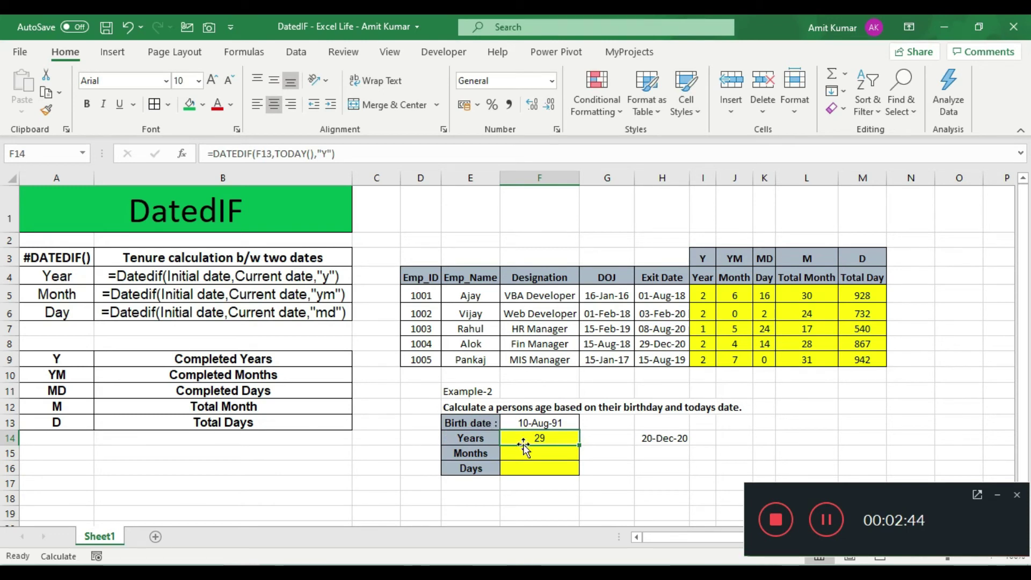
# Reuse the F14 age formula in F15 with the unit changed to "YM" for the months beyond full years.
pyautogui.click(531, 459)
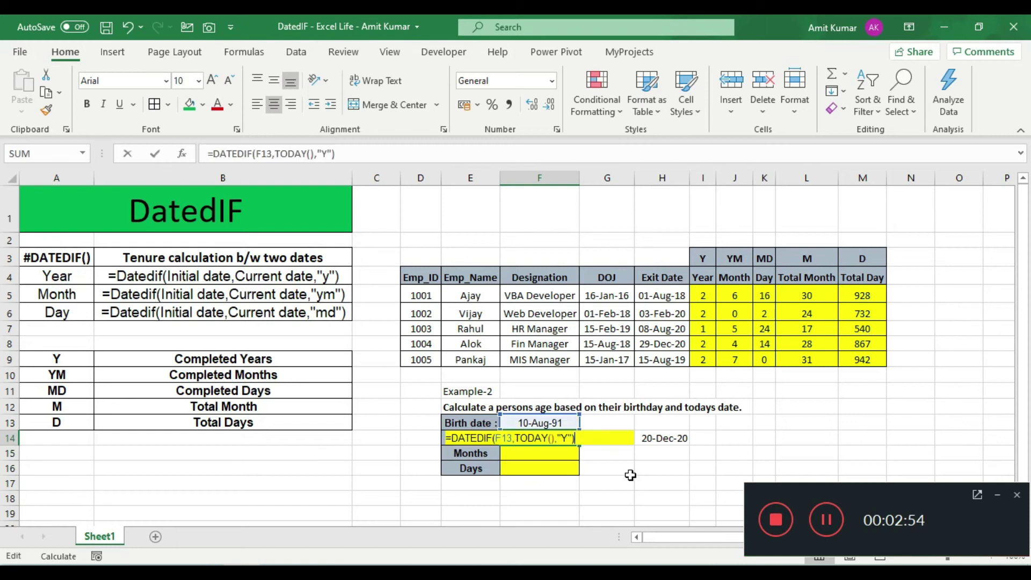
pyautogui.hotkey('ctrl', 'Return')
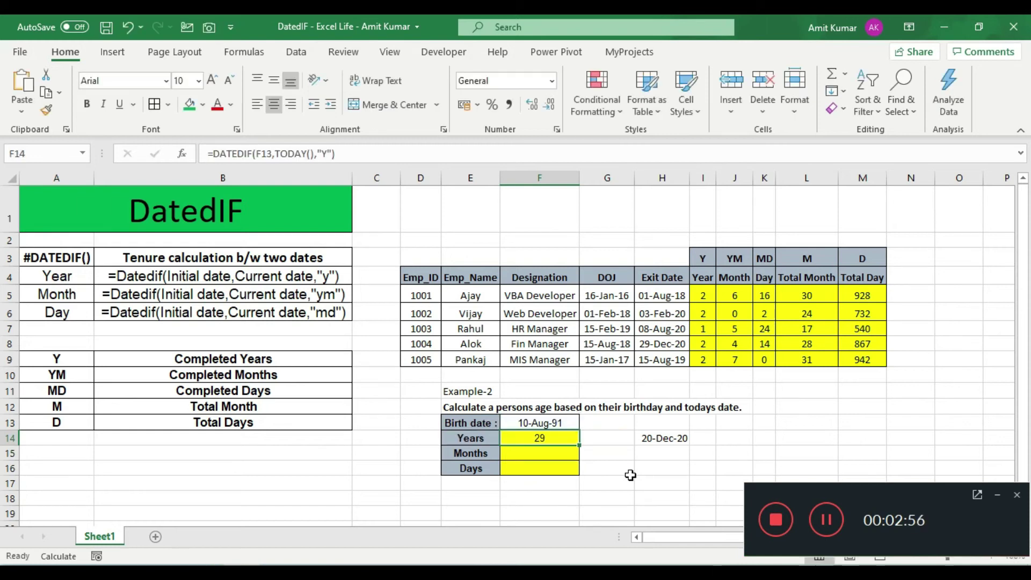
pyautogui.press('Down')
pyautogui.press('F2')
pyautogui.write('=DATEDIF(F13,TODAY(),"Y")')
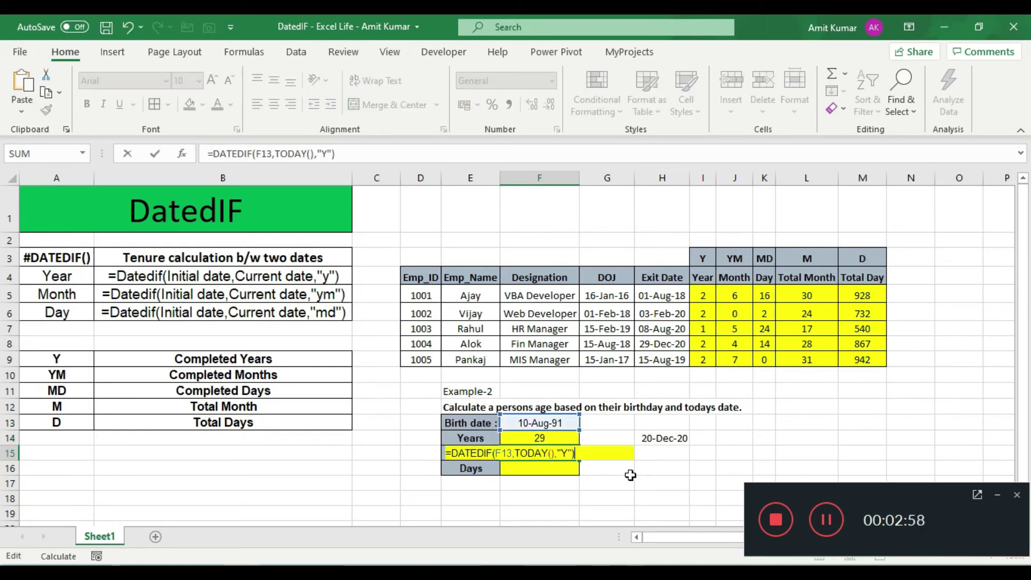
pyautogui.press('Left')
pyautogui.press('Left')
pyautogui.write('M')
pyautogui.press('Return')
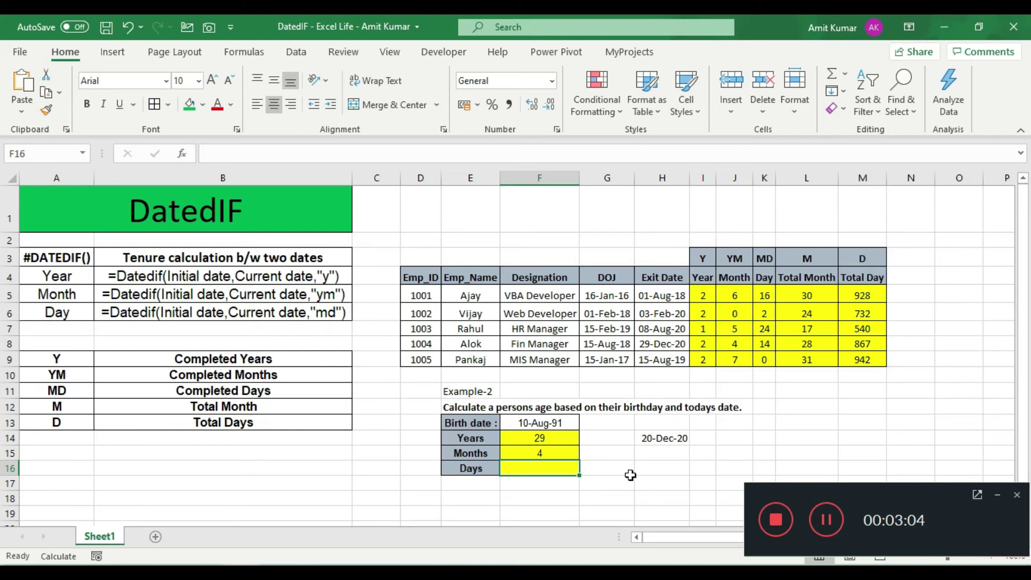
# Calculate the remaining days of the person's age in F16 with =DATEDIF(F13,TODAY(),"MD").
pyautogui.write('=DATEDIF(F13,TODAY(),"Y")')
pyautogui.press('Left')
pyautogui.press('BackSpace')
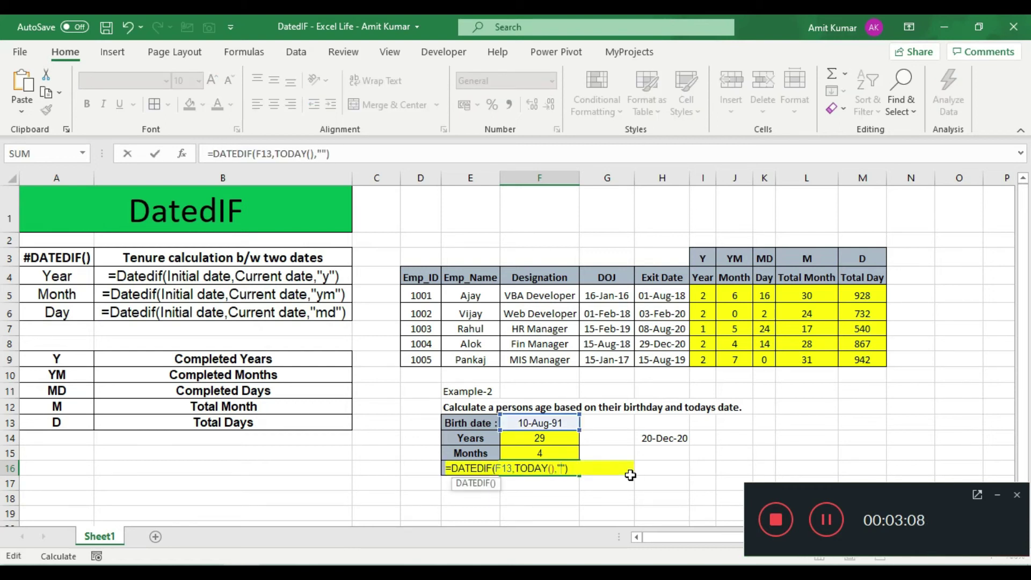
pyautogui.write('MD')
pyautogui.press('Return')
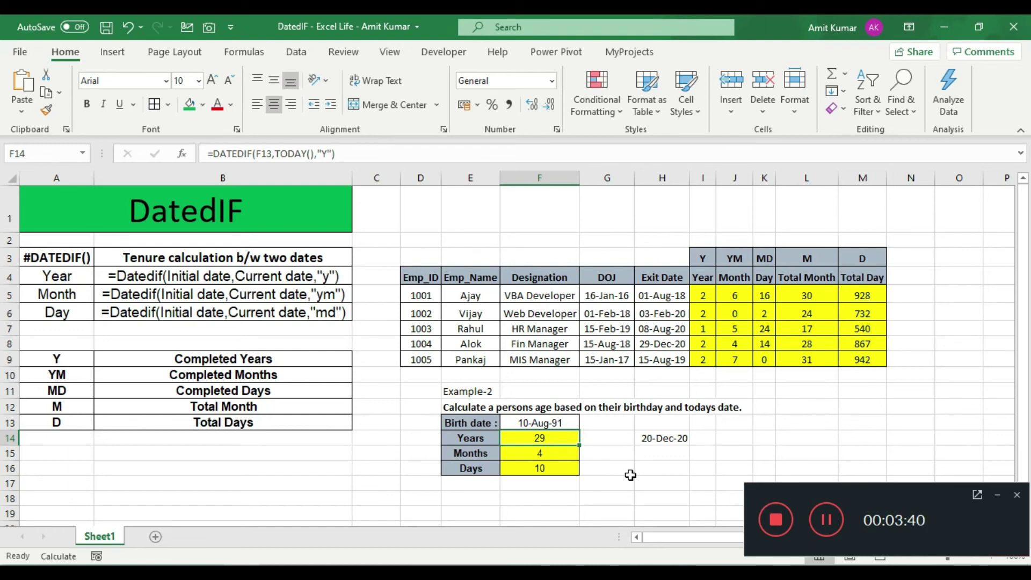
# Review the Years, Months and Days age formulas in F14:F16.
pyautogui.press('Down')
pyautogui.press('Down')
pyautogui.press('Up')
pyautogui.press('Up')
pyautogui.press('Down')
pyautogui.press('Down')
pyautogui.press('Down')
pyautogui.press('Up')
pyautogui.press('Up')
pyautogui.press('Up')
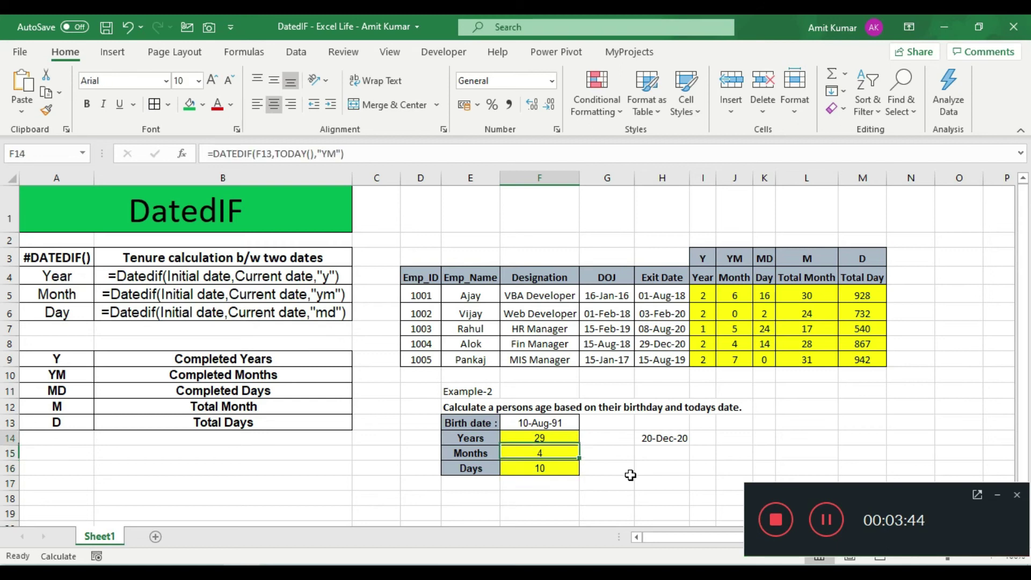
pyautogui.press('Down')
pyautogui.press('Down')
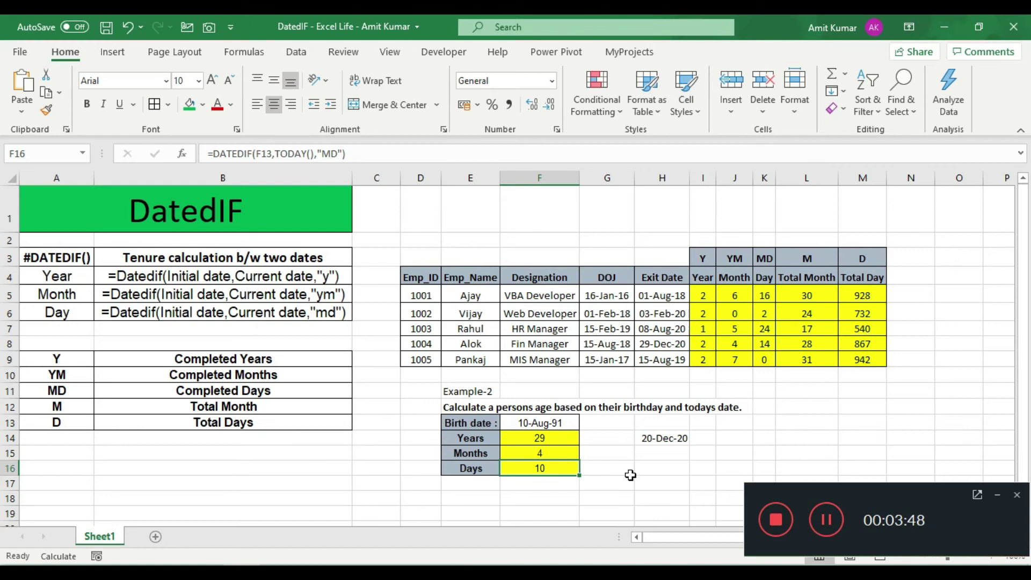
# Reuse the F14 age formula in H16 with a text label appended: =DATEDIF(F13,TODAY(),"Y")&" Years".
pyautogui.press('Right')
pyautogui.press('Right')
pyautogui.press('Up')
pyautogui.press('Left')
pyautogui.press('Left')
pyautogui.press('Up')
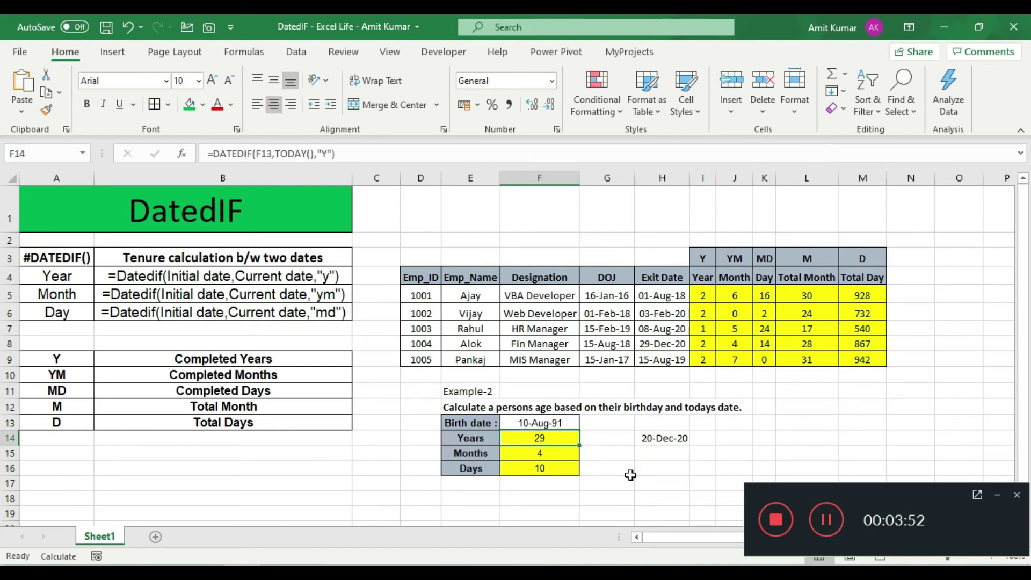
pyautogui.press('F2')
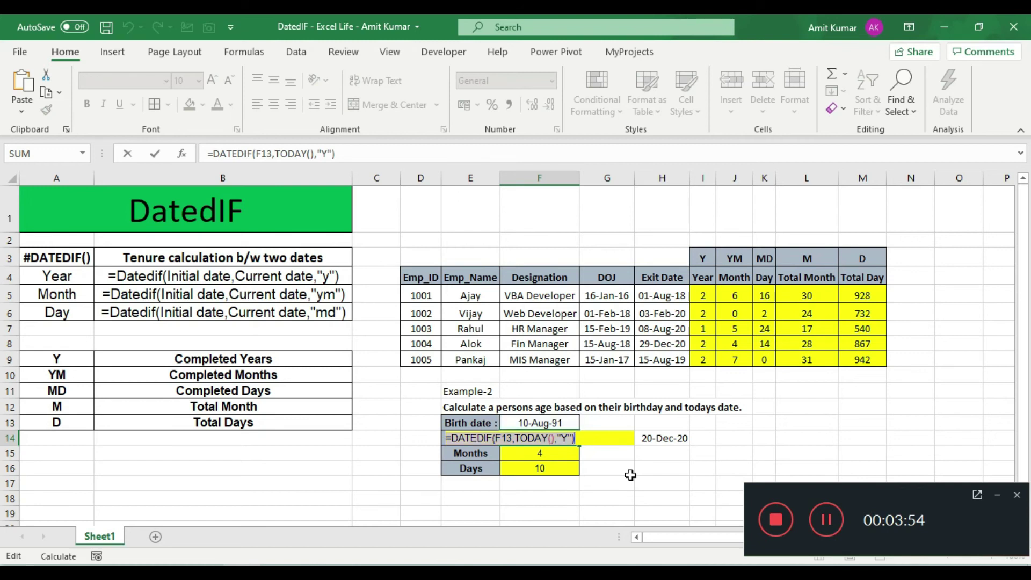
pyautogui.press('Escape')
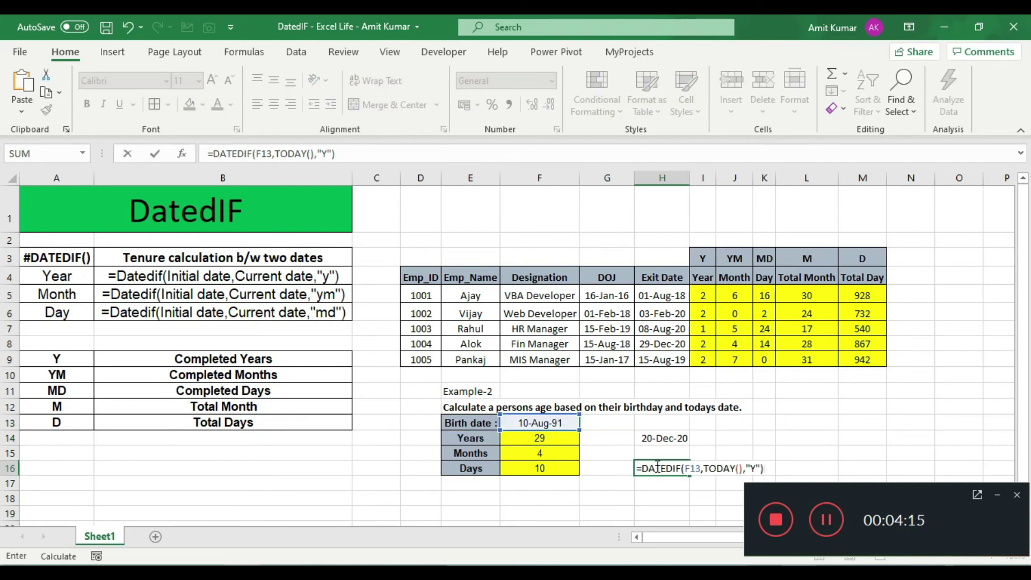
pyautogui.write('&" Years"')
pyautogui.hotkey('ctrl', 'Return')
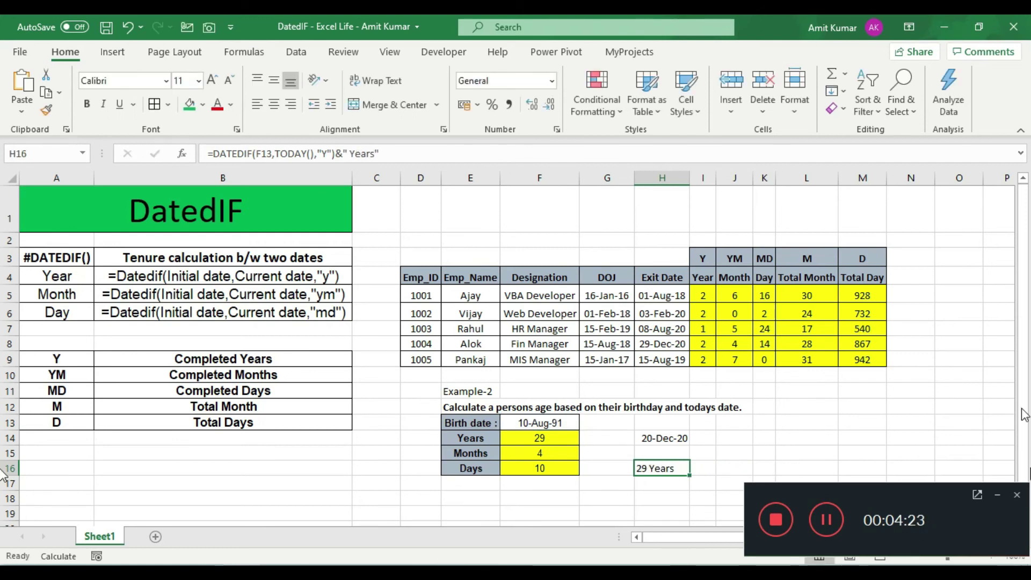
# Extend the H16 formula with &DATEDIF(F13,TODAY(),"YM")&" Months ", adding a trailing space inside the " Years " label.
pyautogui.press('Left')
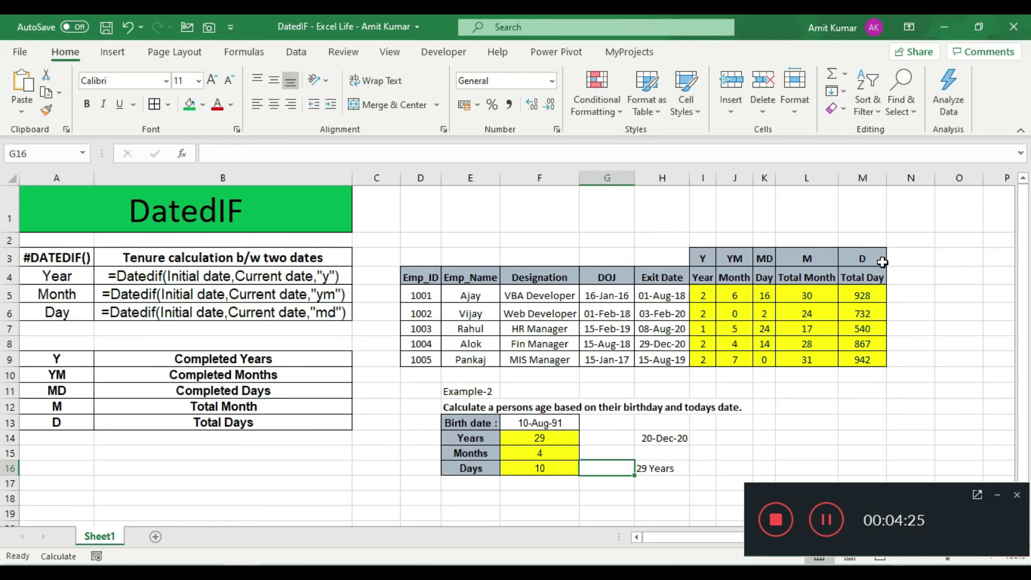
pyautogui.press('Up')
pyautogui.press('Left')
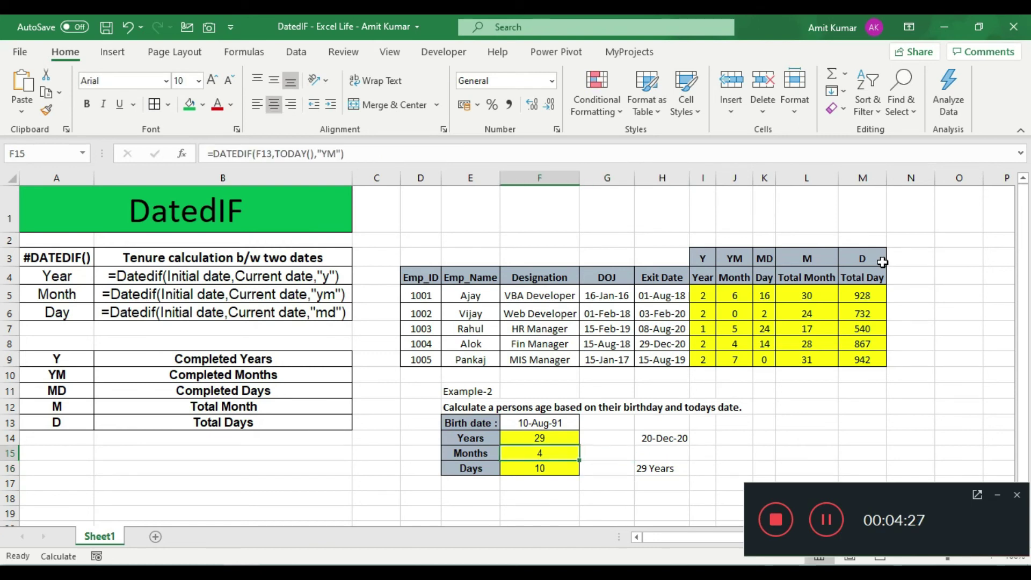
pyautogui.press('F2')
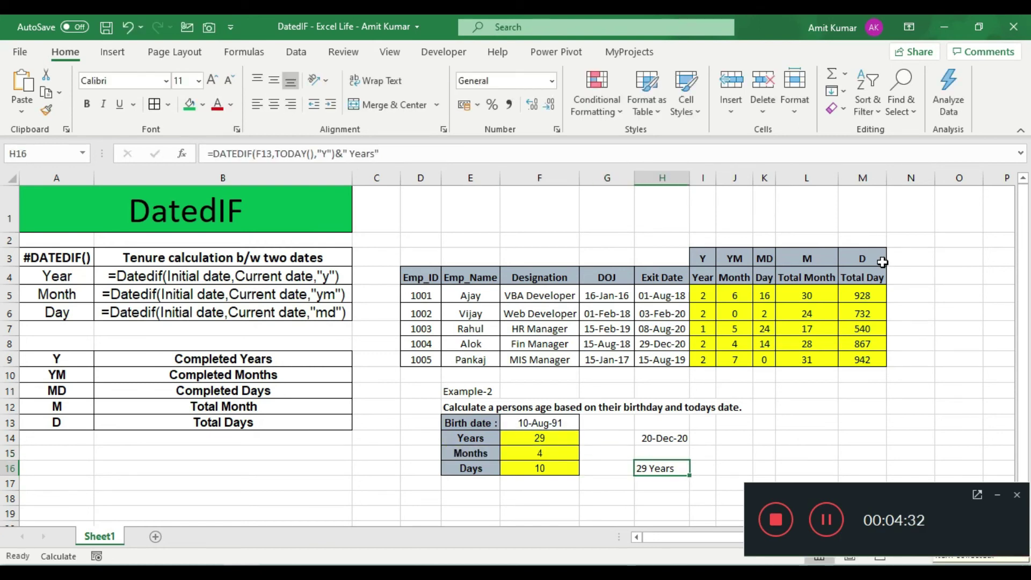
pyautogui.press('Up')
pyautogui.press('Down')
pyautogui.press('F2')
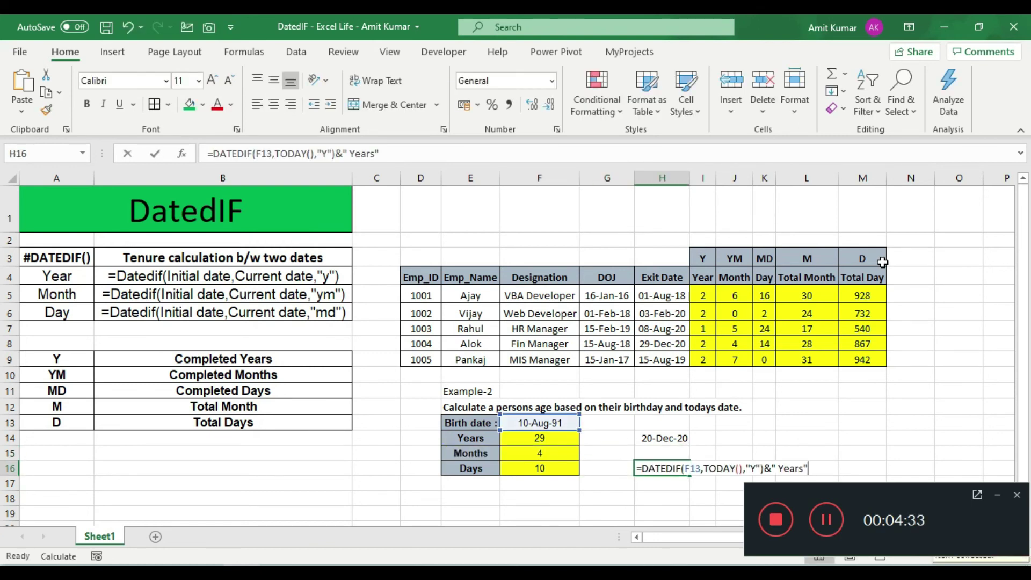
pyautogui.write('&')
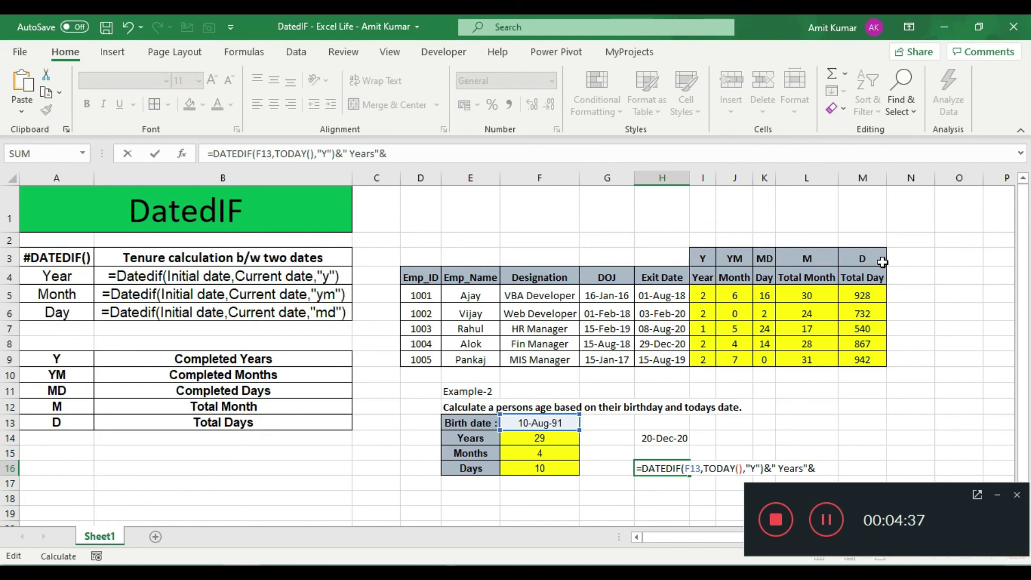
pyautogui.write('DATEDIF(F13,TODAY(),"YM")')
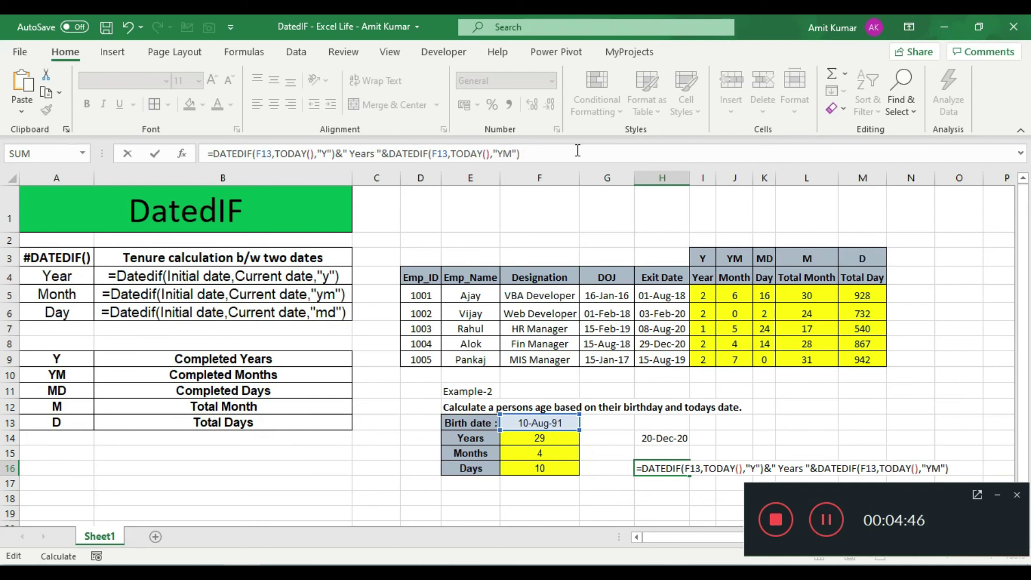
pyautogui.write('&" Months "')
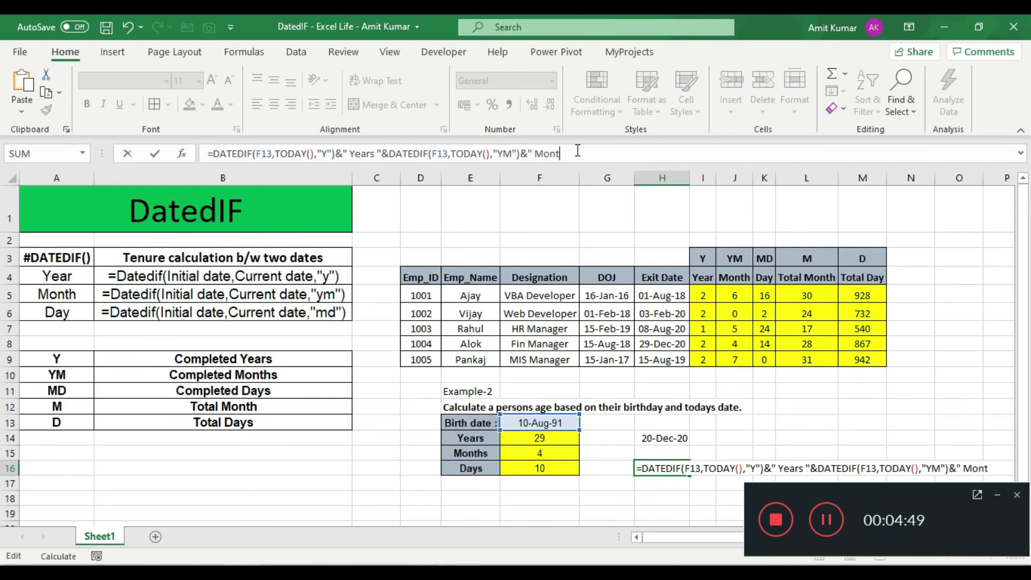
pyautogui.press('Return')
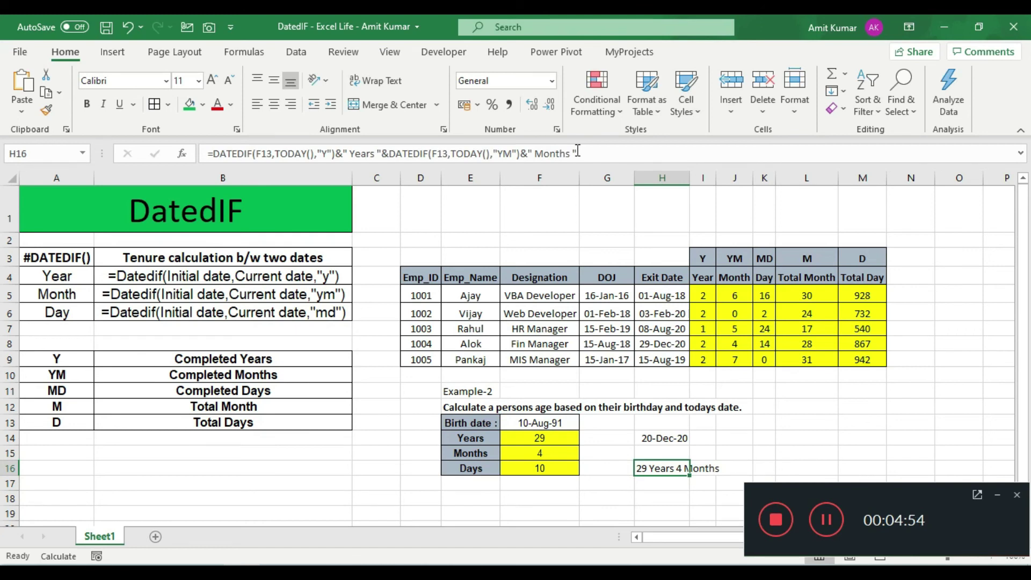
# Append the F16 days formula and its label to H16 as &DATEDIF(F13,TODAY(),"MD")&" Days".
pyautogui.press('Left')
pyautogui.press('Left')
pyautogui.press('F2')
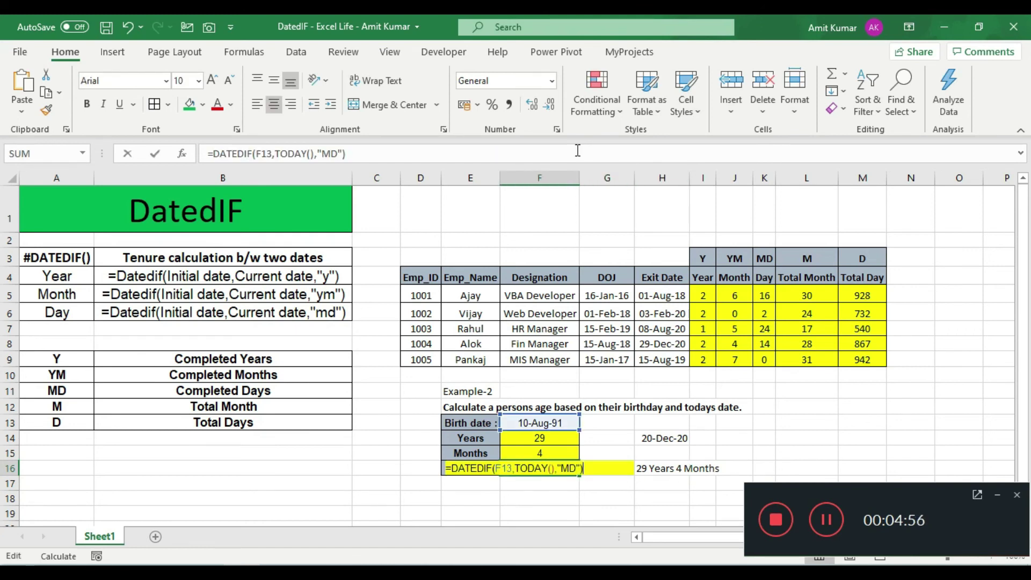
pyautogui.hotkey('shift', 'Left')
pyautogui.hotkey('shift', 'Left')
pyautogui.hotkey('shift', 'Left')
pyautogui.hotkey('shift', 'Left')
pyautogui.hotkey('shift', 'Left')
pyautogui.hotkey('shift', 'Left')
pyautogui.hotkey('shift', 'Left')
pyautogui.hotkey('shift', 'Left')
pyautogui.hotkey('shift', 'Left')
pyautogui.hotkey('shift', 'Left')
pyautogui.hotkey('shift', 'Left')
pyautogui.hotkey('shift', 'Left')
pyautogui.hotkey('shift', 'Left')
pyautogui.hotkey('shift', 'Left')
pyautogui.hotkey('shift', 'Left')
pyautogui.hotkey('shift', 'Left')
pyautogui.hotkey('shift', 'Left')
pyautogui.hotkey('shift', 'Left')
pyautogui.hotkey('shift', 'Left')
pyautogui.hotkey('shift', 'Left')
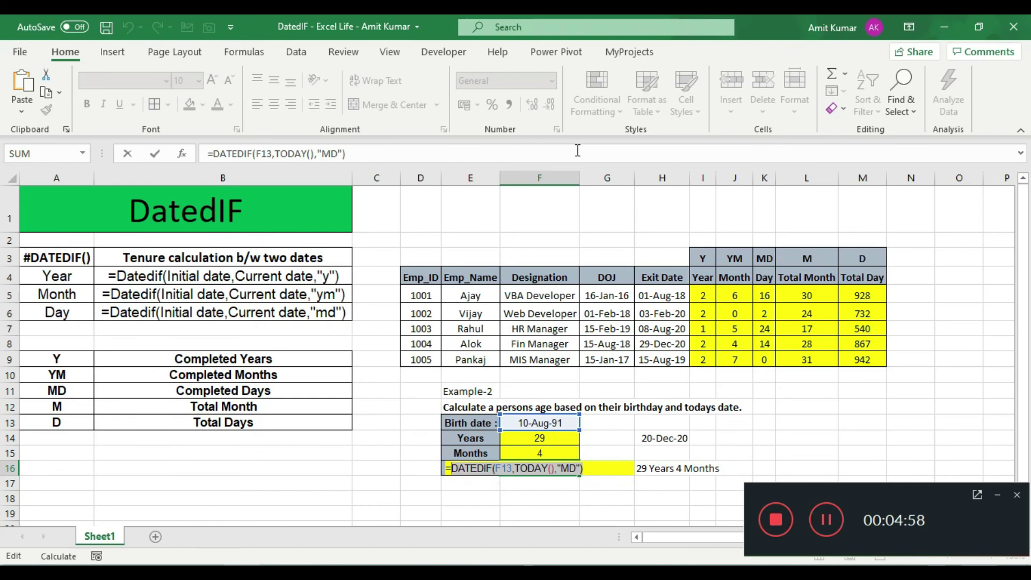
pyautogui.hotkey('ctrl', 'c')
pyautogui.press('Escape')
pyautogui.press('Right')
pyautogui.press('Right')
pyautogui.press('F2')
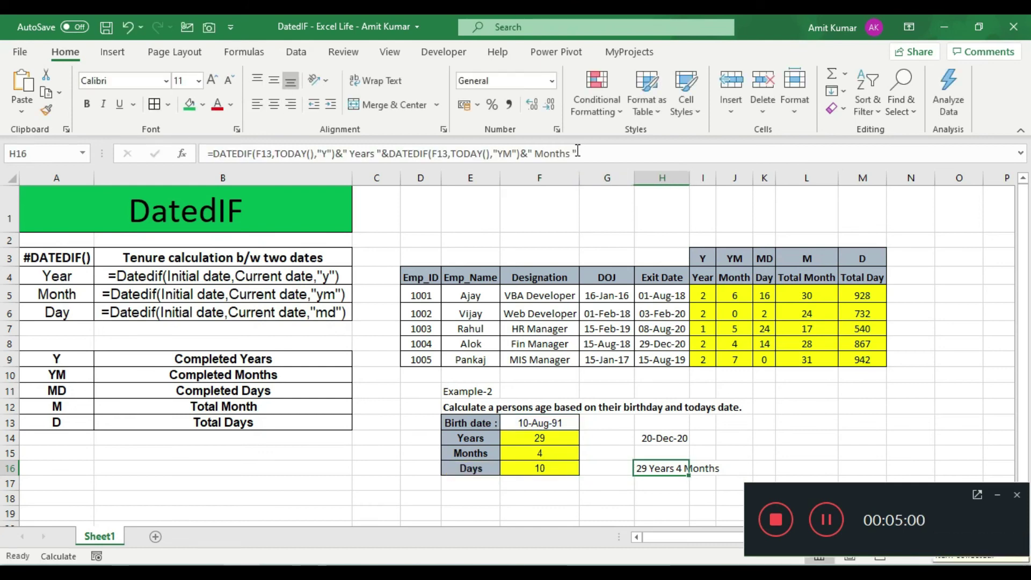
pyautogui.write('&')
pyautogui.hotkey('ctrl', 'v')
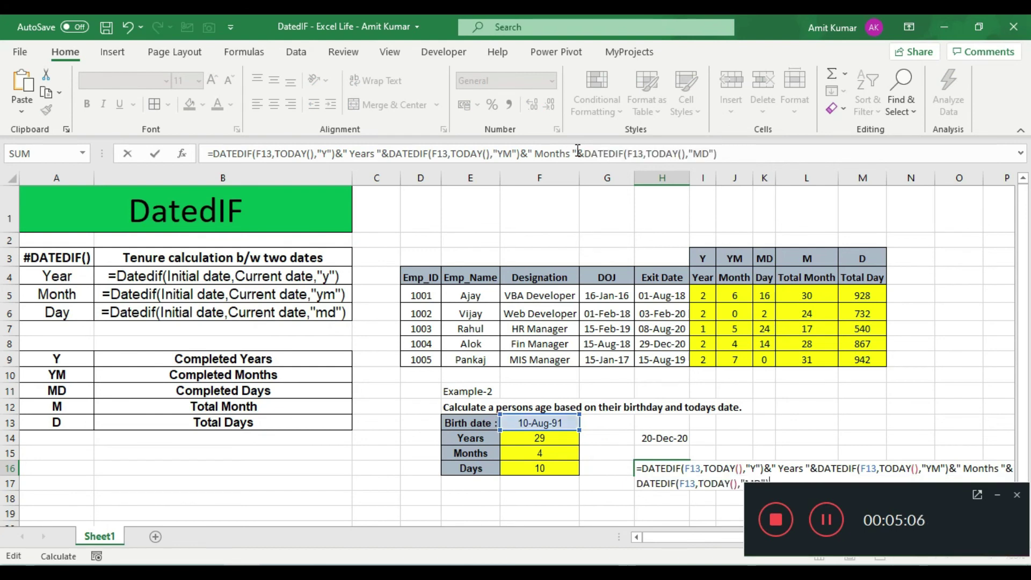
pyautogui.write('&" Days"')
pyautogui.press('Return')
pyautogui.press('Up')
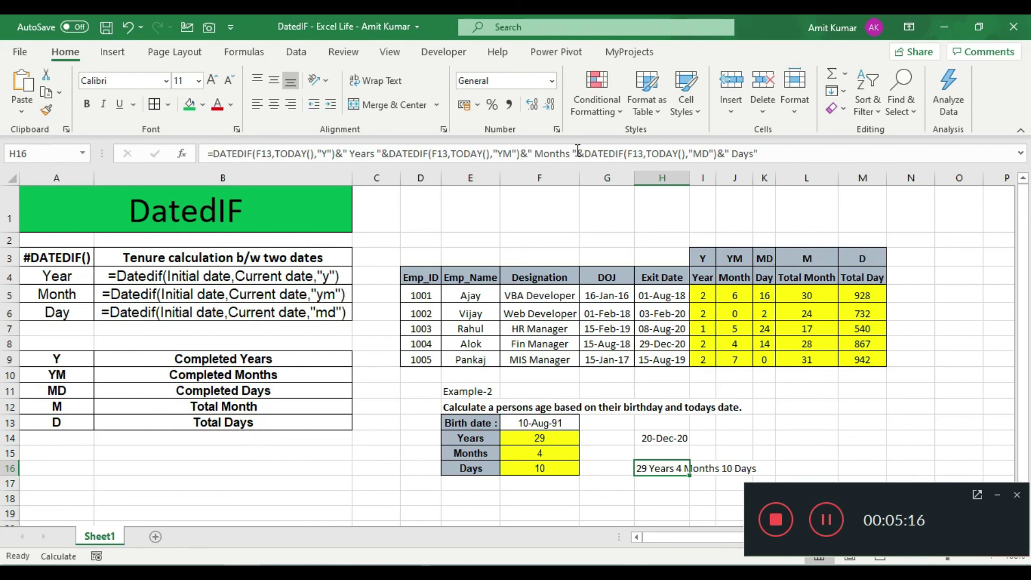
pyautogui.press('Down')
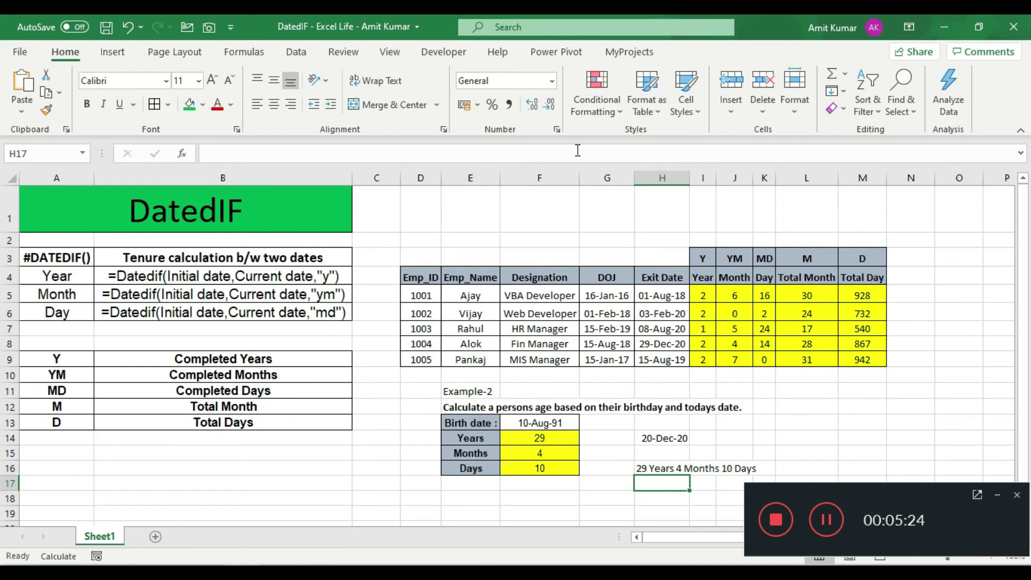
pyautogui.press('Up')
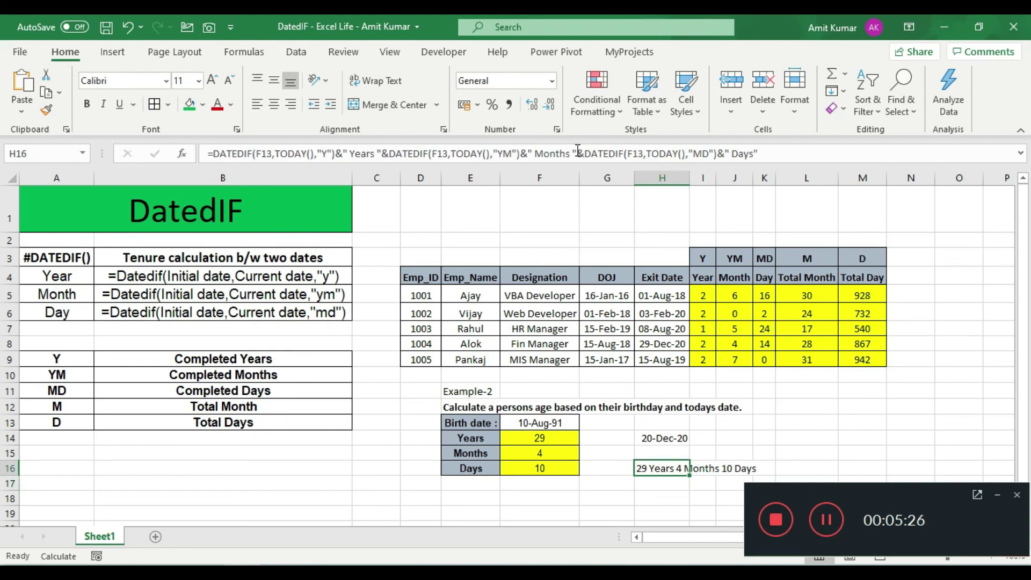